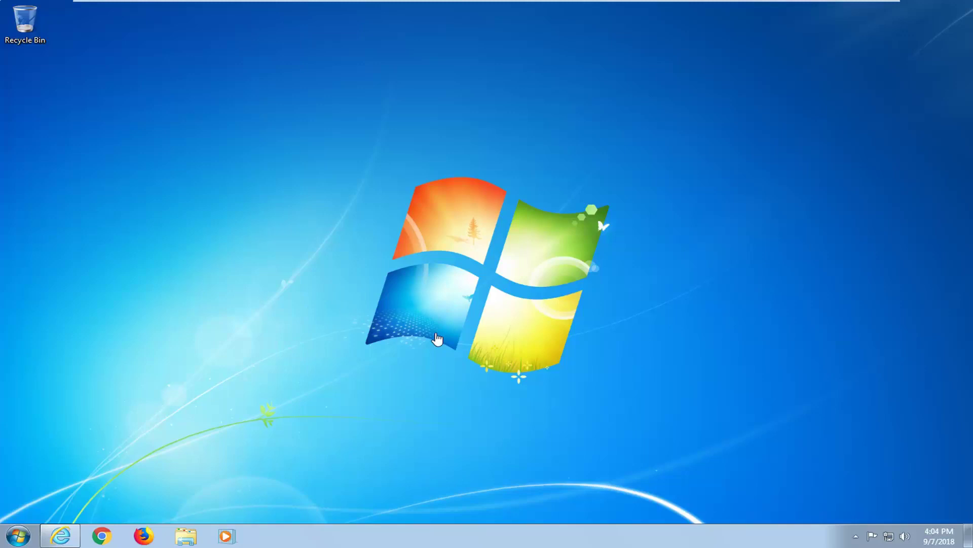
- Launch regedit from a Start search for 'reg' as administrator, approving the UAC prompt
{"action": "left_click", "coordinate": [18, 539]}
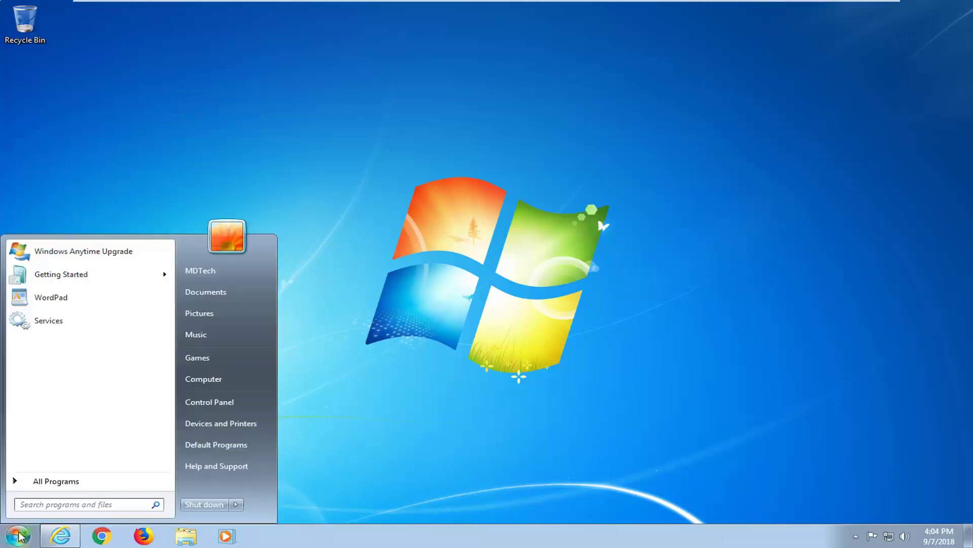
{"action": "type", "text": "regedit"}
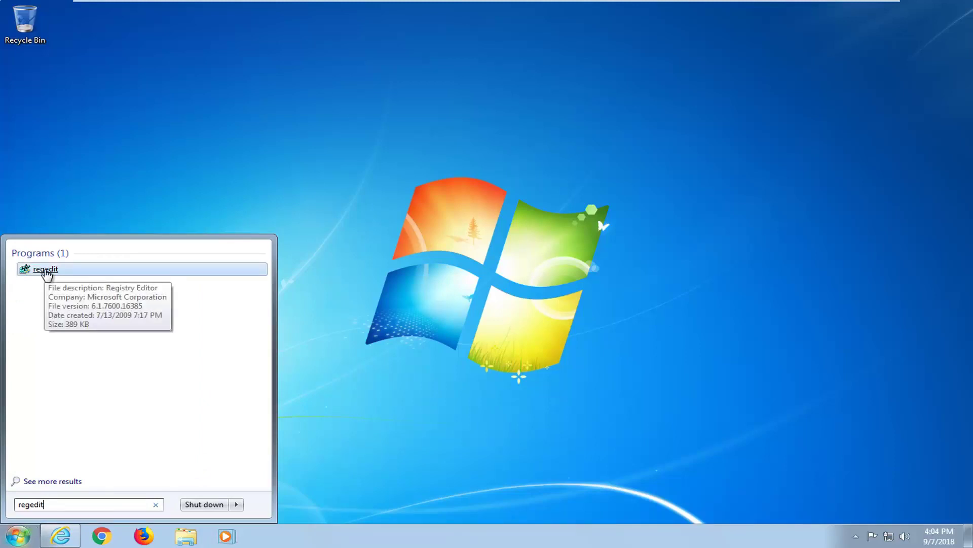
{"action": "right_click", "coordinate": [44, 271]}
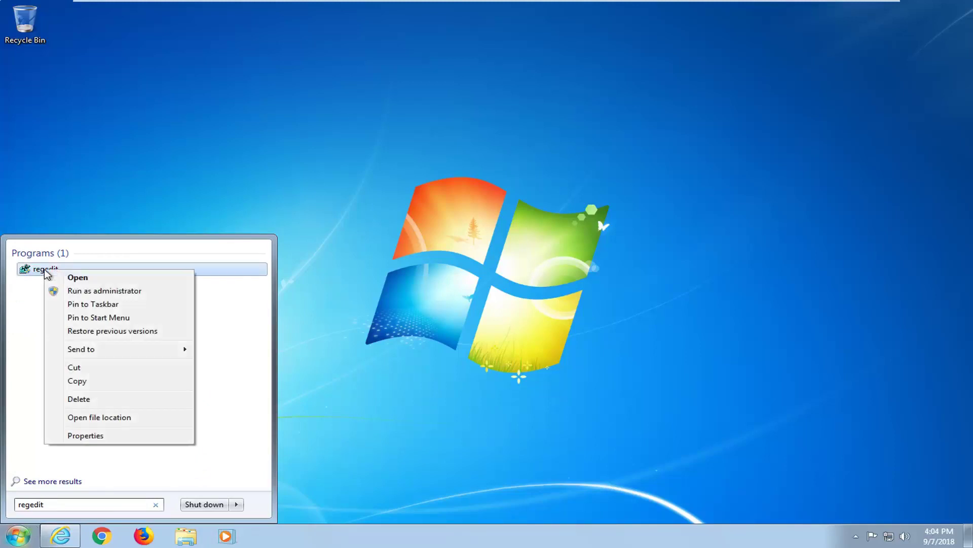
{"action": "left_click", "coordinate": [91, 294]}
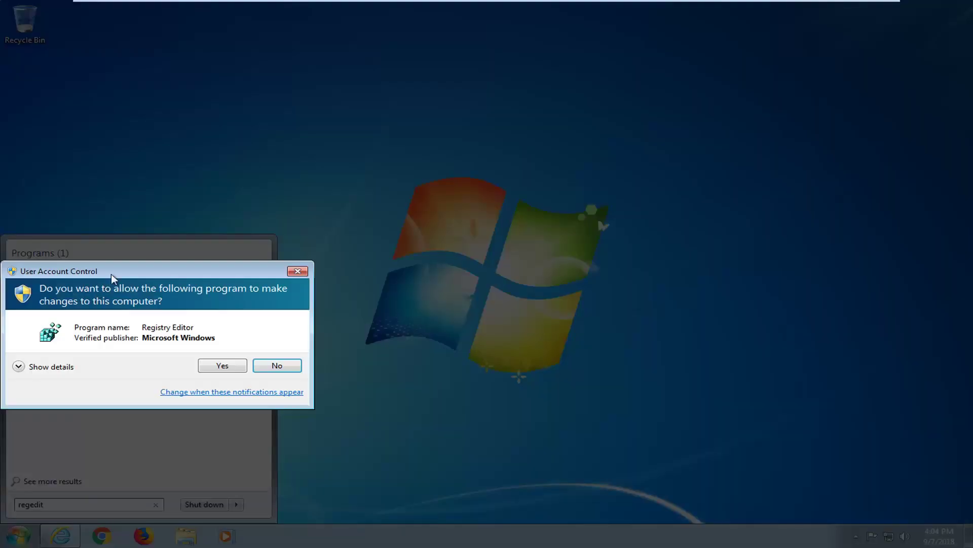
{"action": "left_click", "coordinate": [223, 368]}
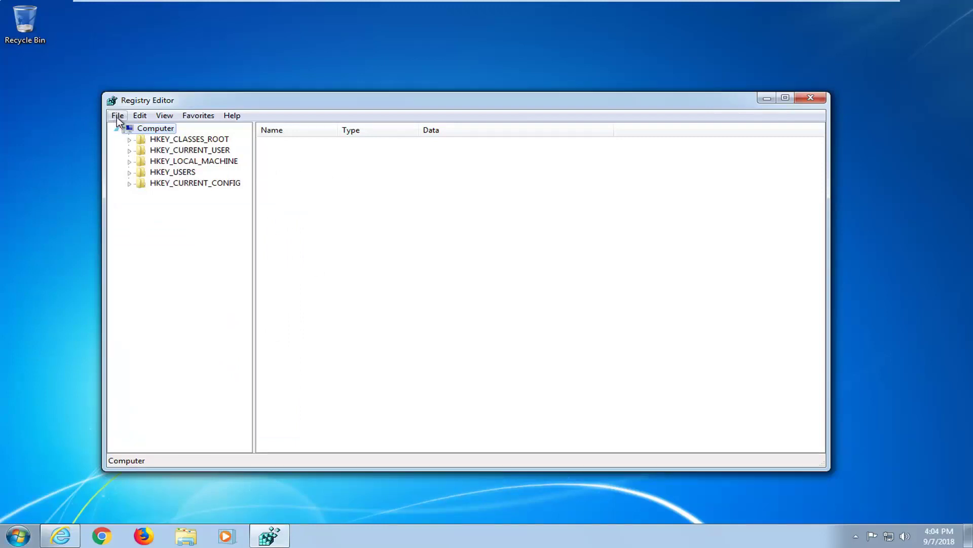
- Open the Export Registry File dialog and close it without saving
{"action": "left_click", "coordinate": [117, 116]}
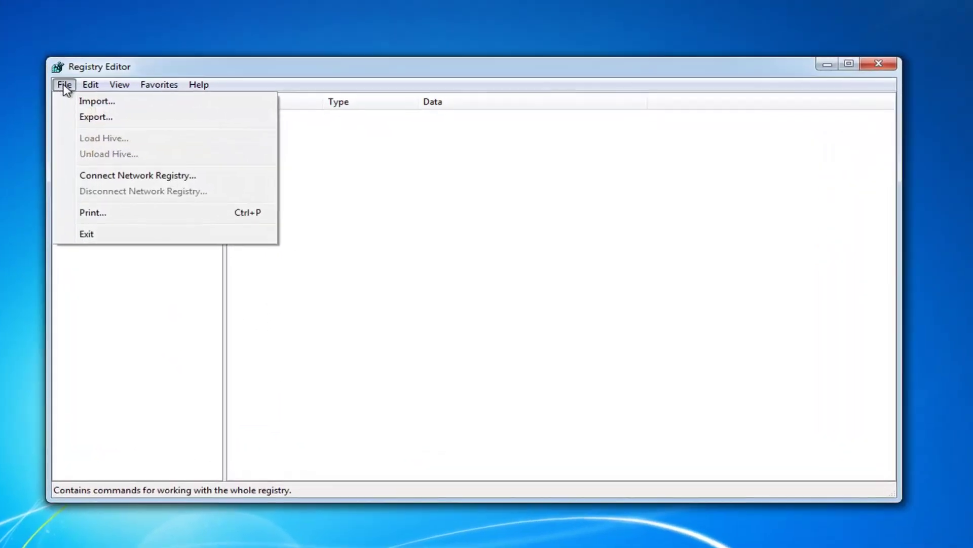
{"action": "left_click", "coordinate": [90, 116]}
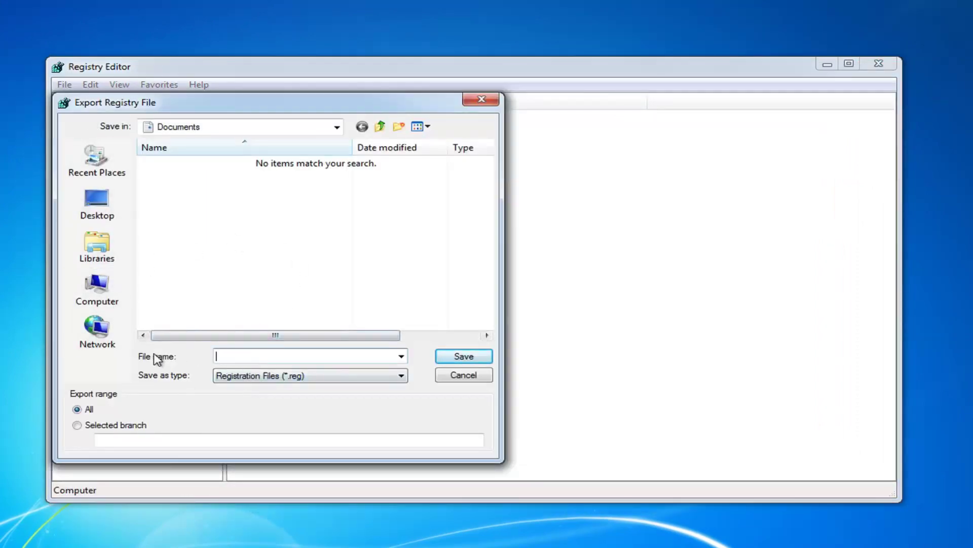
{"action": "left_click", "coordinate": [307, 360]}
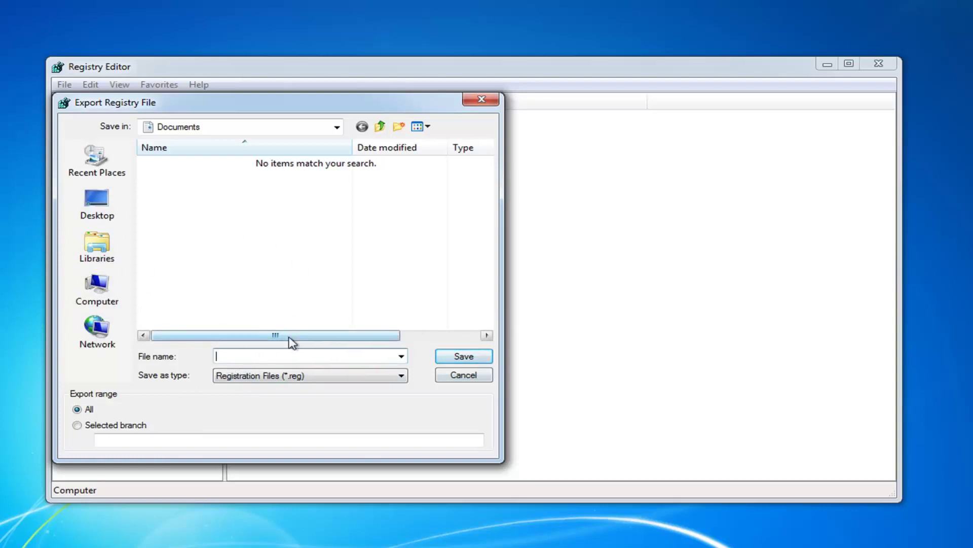
{"action": "left_click", "coordinate": [481, 100]}
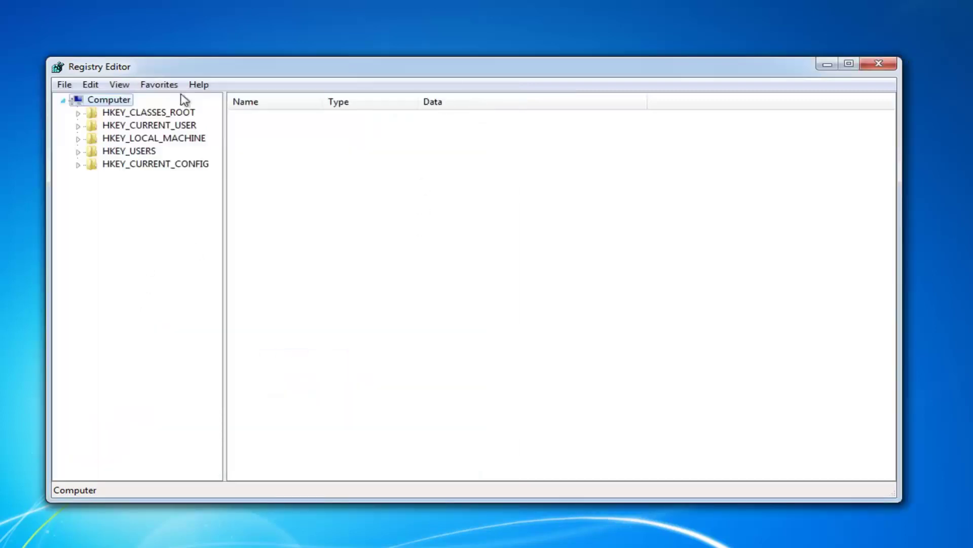
- Open the Import Registry File dialog, dismiss it, and close Registry Editor
{"action": "left_click", "coordinate": [64, 85]}
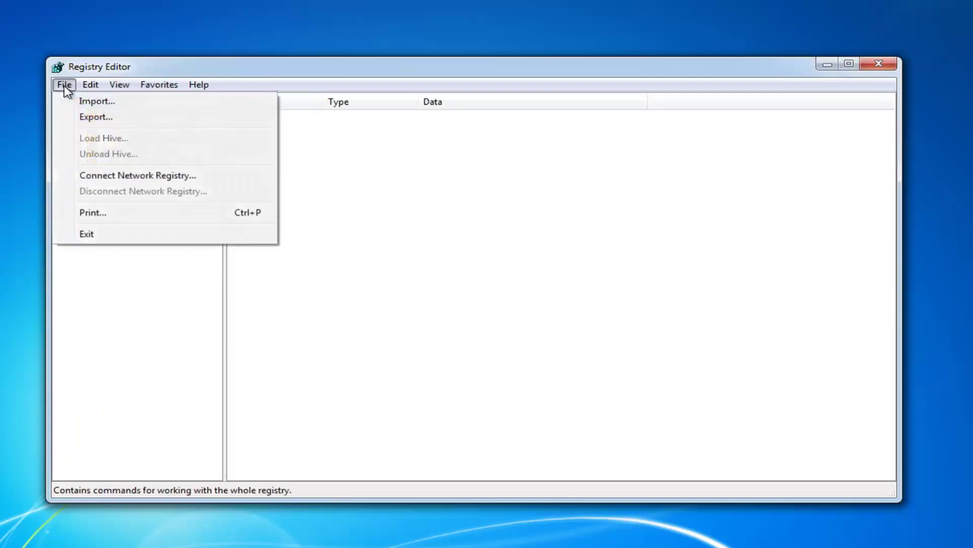
{"action": "left_click", "coordinate": [82, 101]}
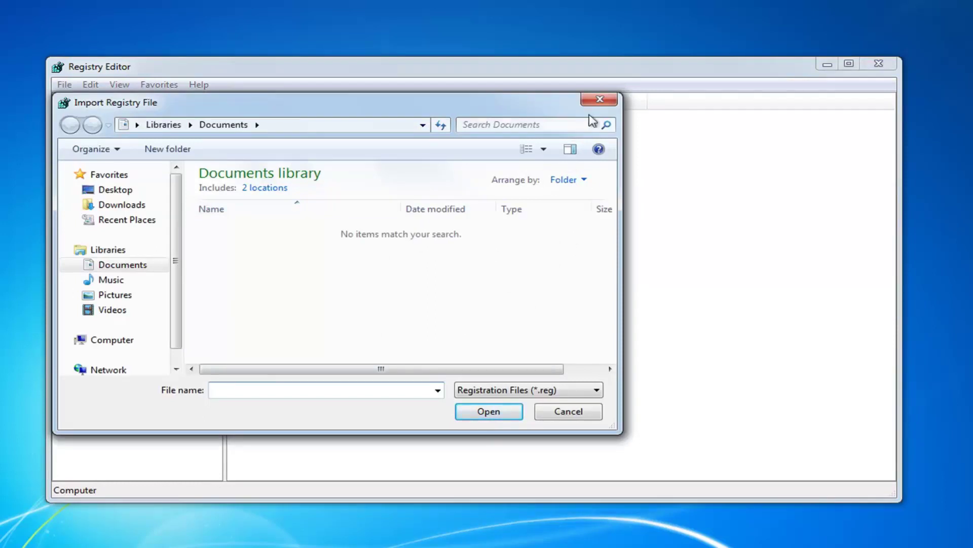
{"action": "left_click", "coordinate": [600, 100]}
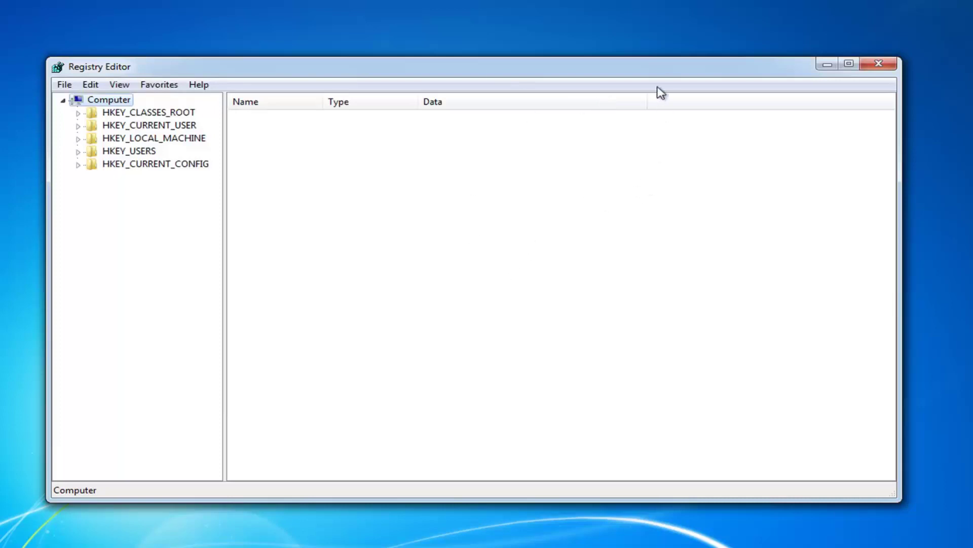
{"action": "left_click_drag", "start_coordinate": [673, 71], "coordinate": [721, 38]}
{"action": "left_click", "coordinate": [940, 35]}
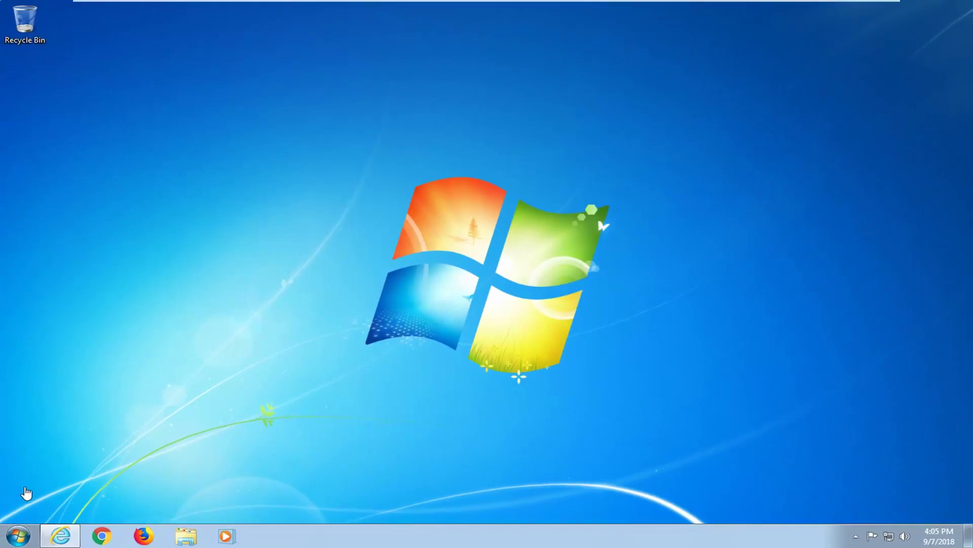
- Download subinacl.msi from the SubInACL Download Center page in Internet Explorer and run it
{"action": "left_click", "coordinate": [60, 537]}
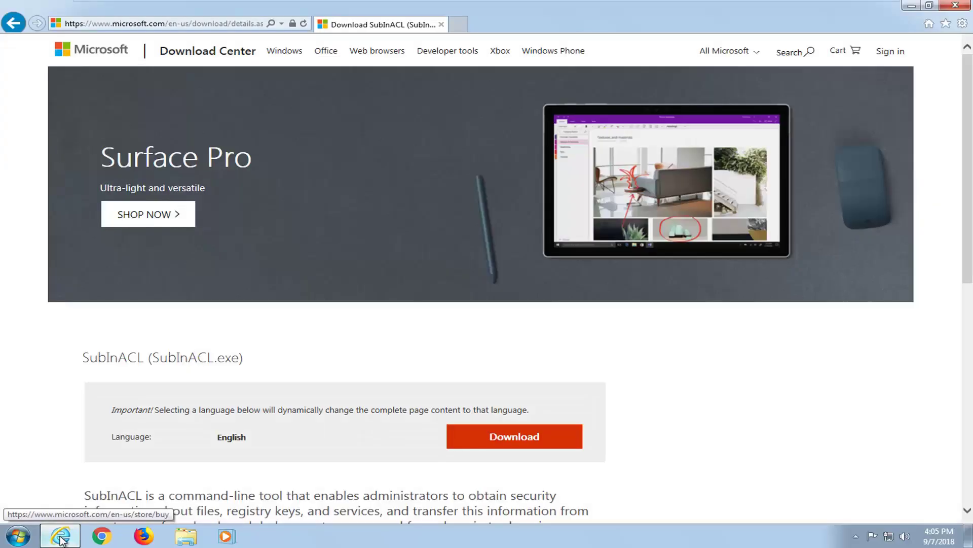
{"action": "scroll", "coordinate": [202, 337], "scroll_direction": "down", "scroll_amount": 2}
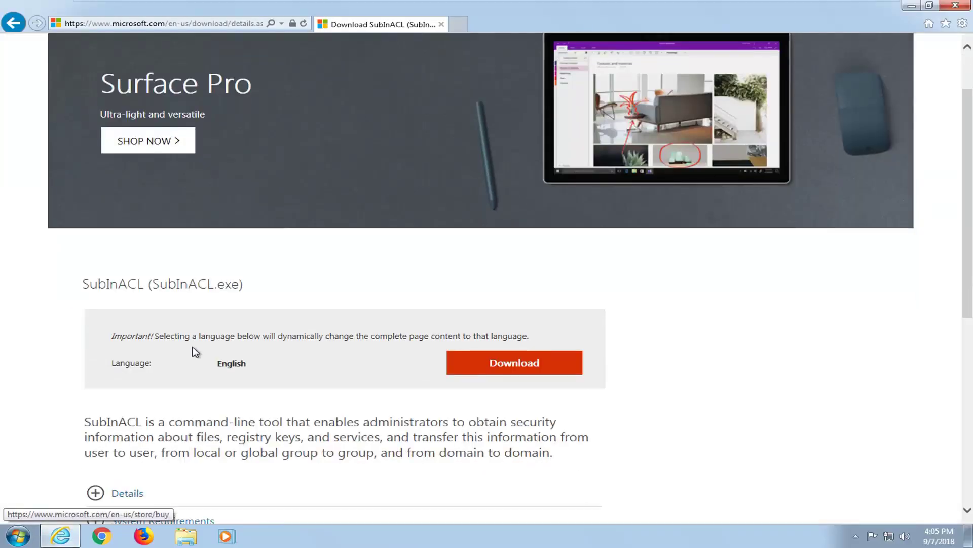
{"action": "scroll", "coordinate": [129, 341], "scroll_direction": "up", "scroll_amount": 2}
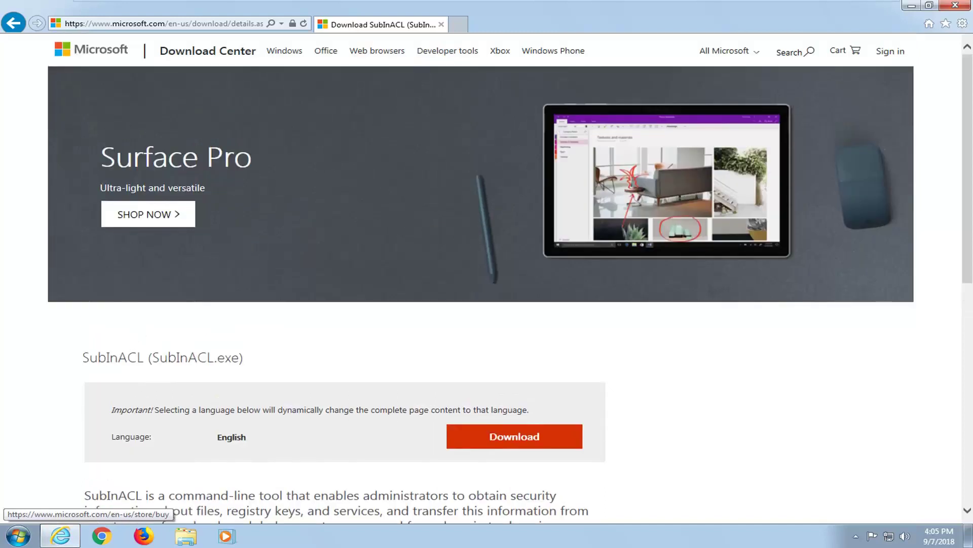
{"action": "scroll", "coordinate": [250, 380], "scroll_direction": "down", "scroll_amount": 2}
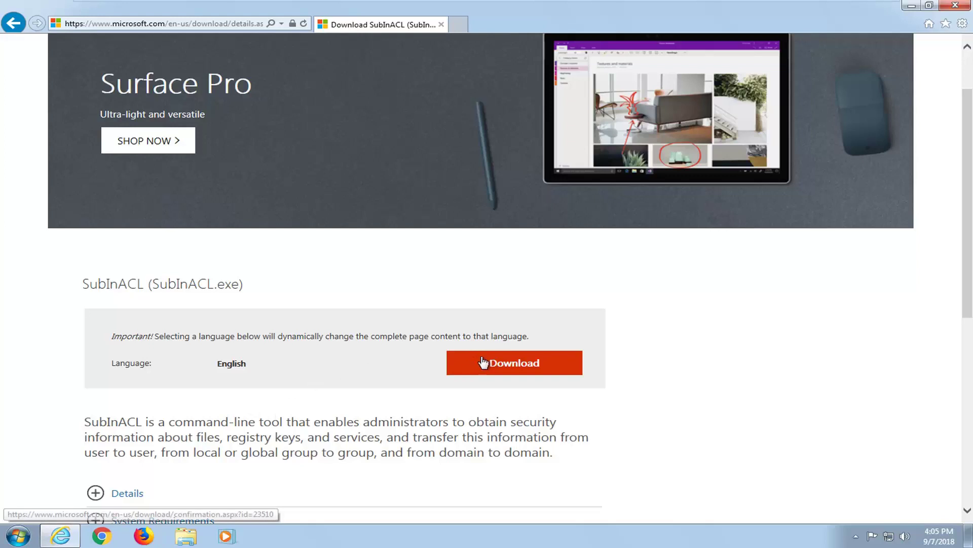
{"action": "scroll", "coordinate": [455, 334], "scroll_direction": "up", "scroll_amount": 2}
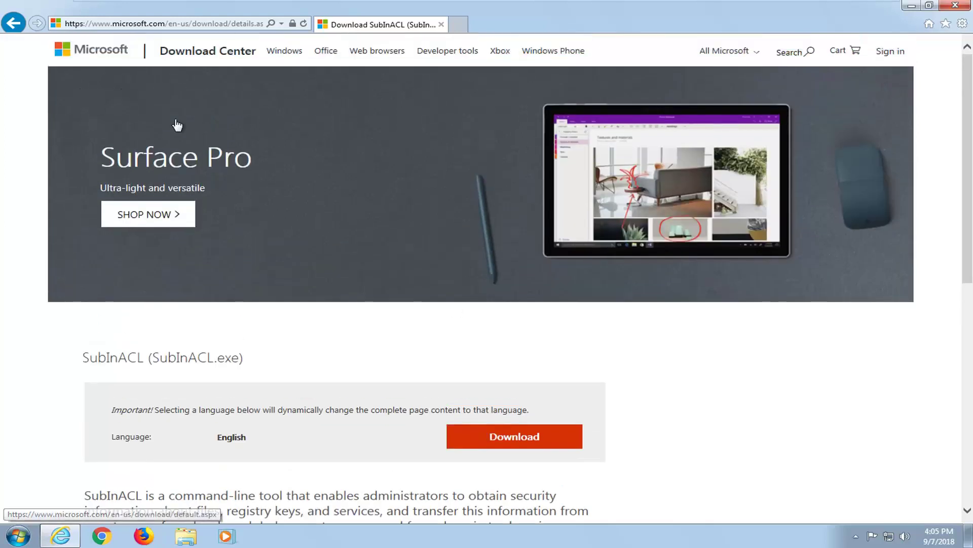
{"action": "left_click", "coordinate": [517, 438]}
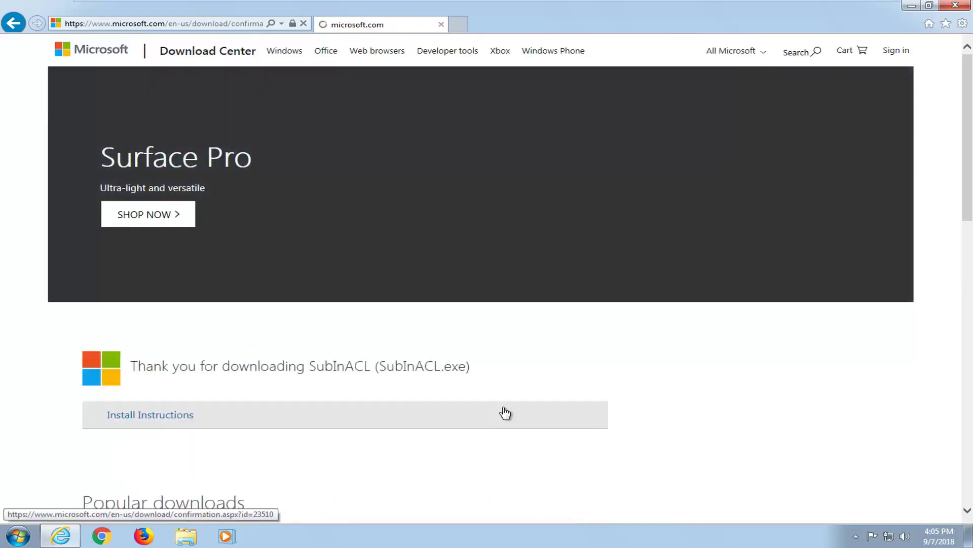
{"action": "scroll", "coordinate": [395, 401], "scroll_direction": "down", "scroll_amount": 5}
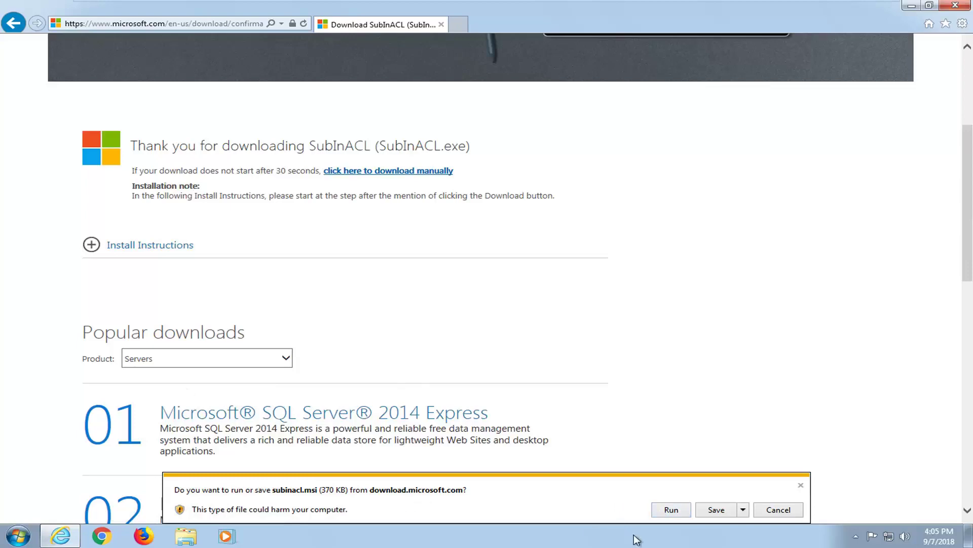
{"action": "left_click", "coordinate": [668, 509]}
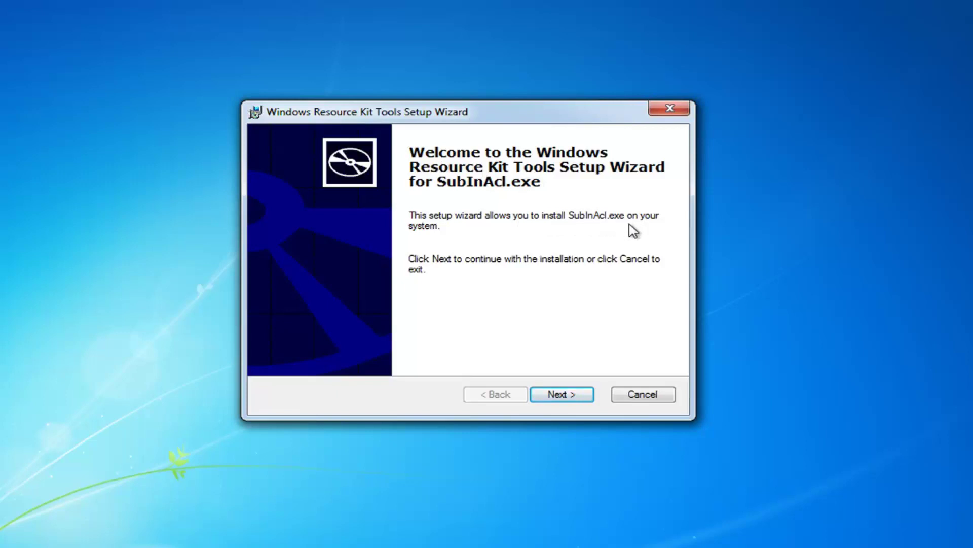
- Accept the license and install SubInAcl.exe to C:\Program Files\Windows Resource Kits\Tools\, approving UAC
{"action": "left_click", "coordinate": [551, 397]}
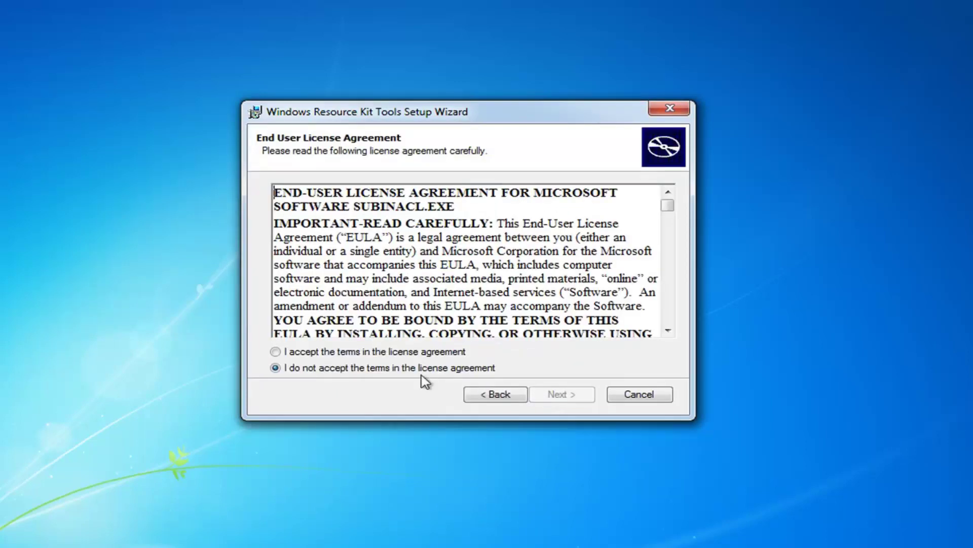
{"action": "left_click", "coordinate": [287, 354]}
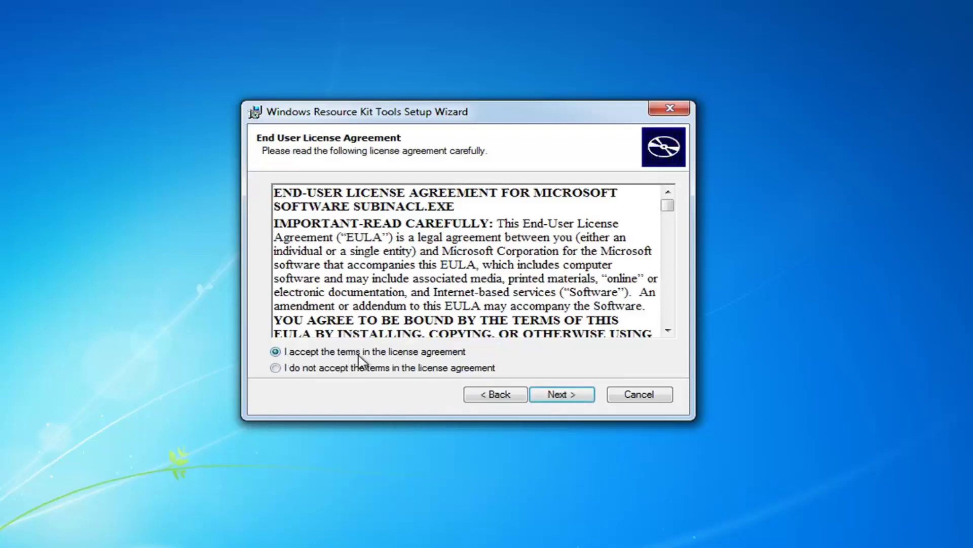
{"action": "left_click", "coordinate": [540, 397]}
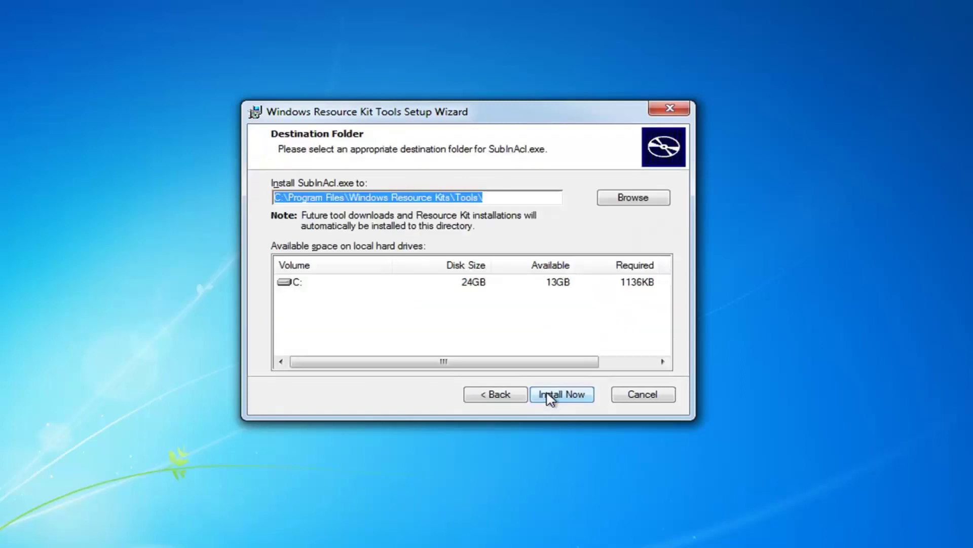
{"action": "left_click", "coordinate": [333, 198]}
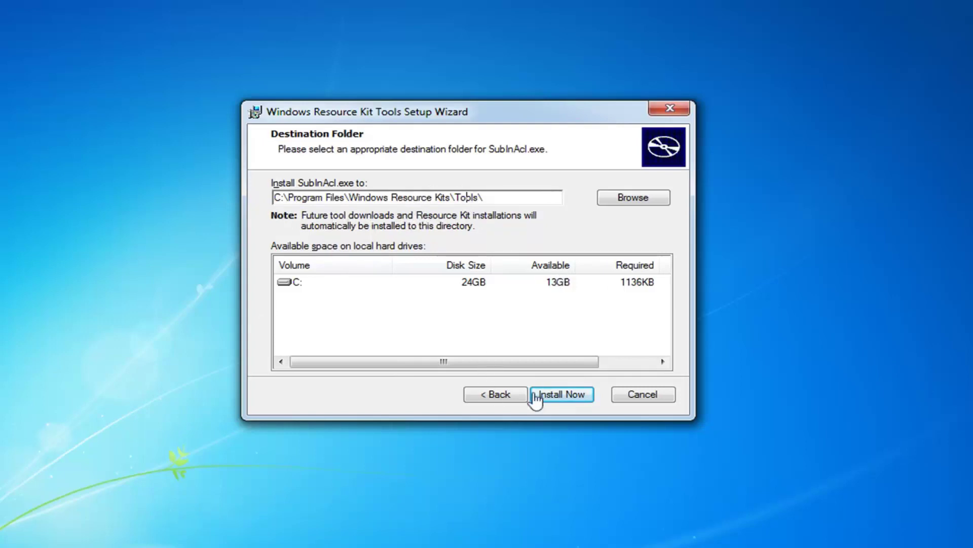
{"action": "left_click", "coordinate": [567, 395]}
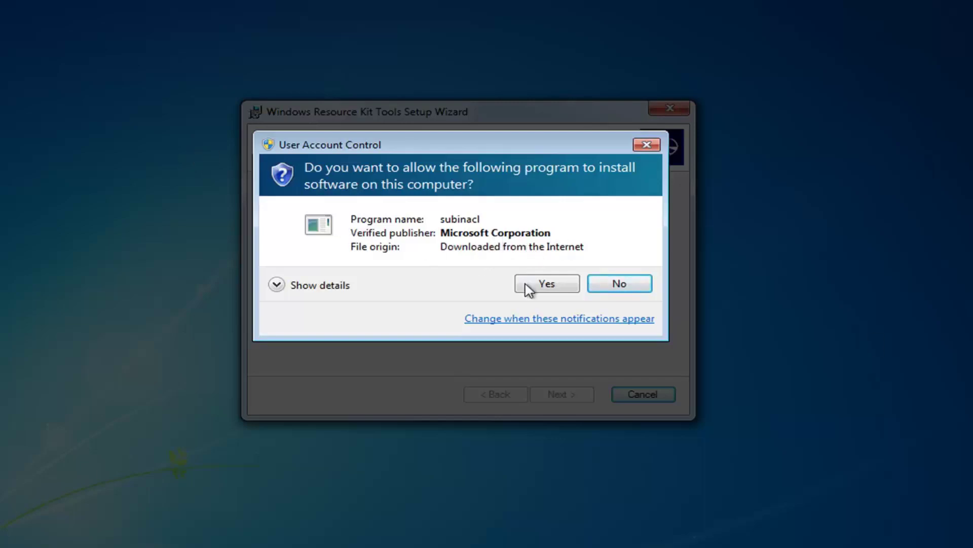
{"action": "left_click", "coordinate": [528, 288]}
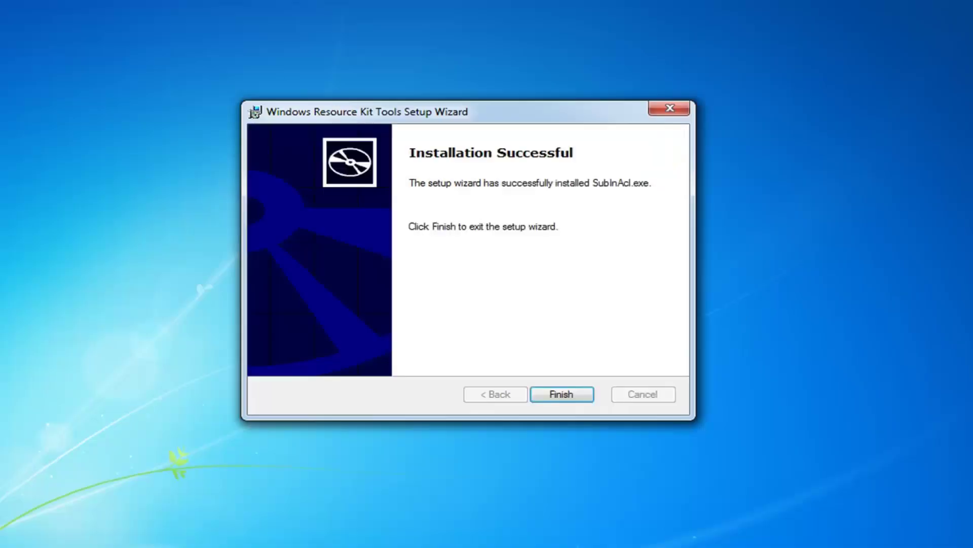
{"action": "left_click", "coordinate": [558, 396]}
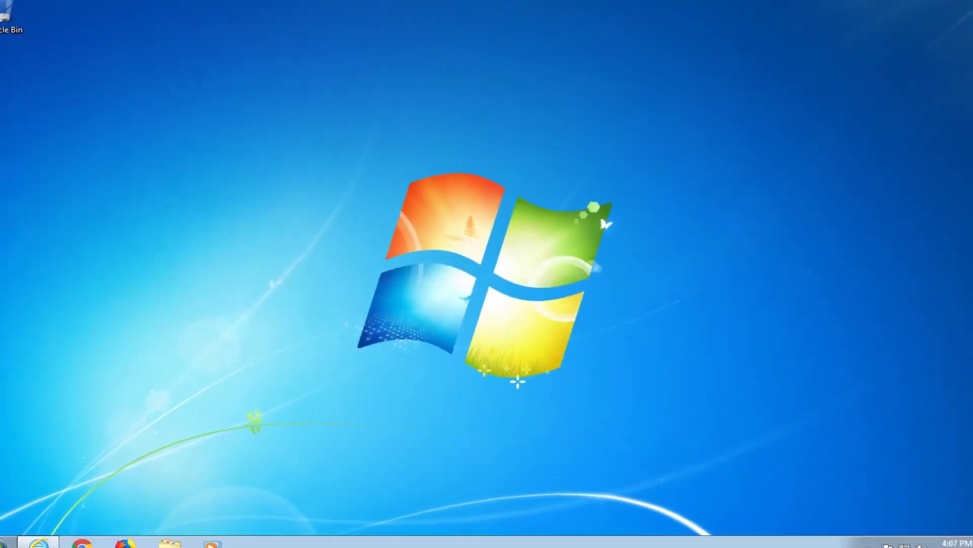
- Launch Notepad from a Start menu search for 'notepad'
{"action": "left_click", "coordinate": [18, 538]}
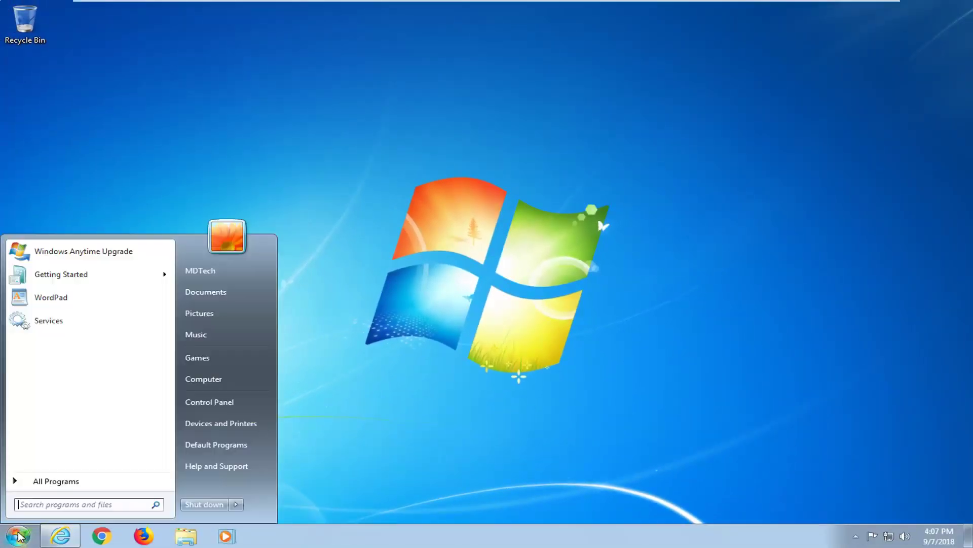
{"action": "type", "text": "notepad"}
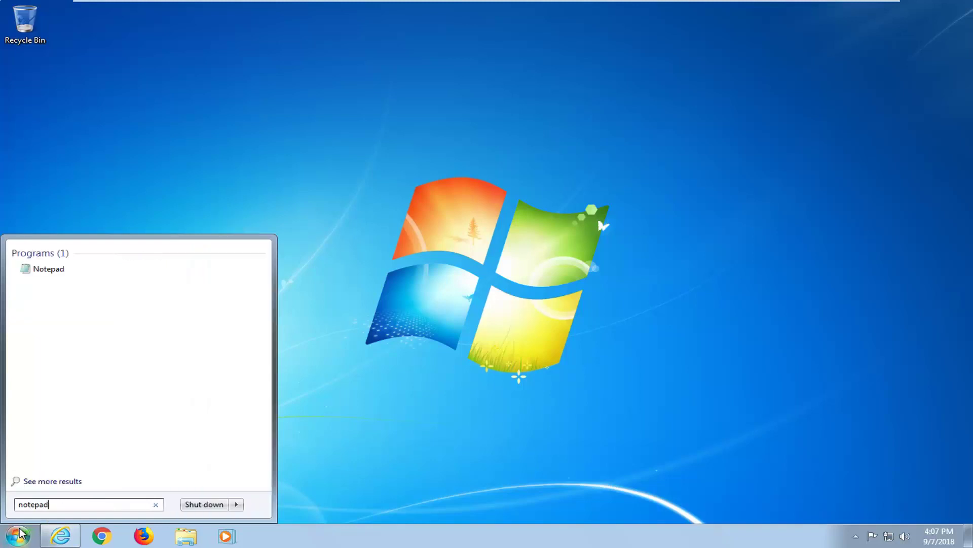
{"action": "left_click", "coordinate": [59, 272]}
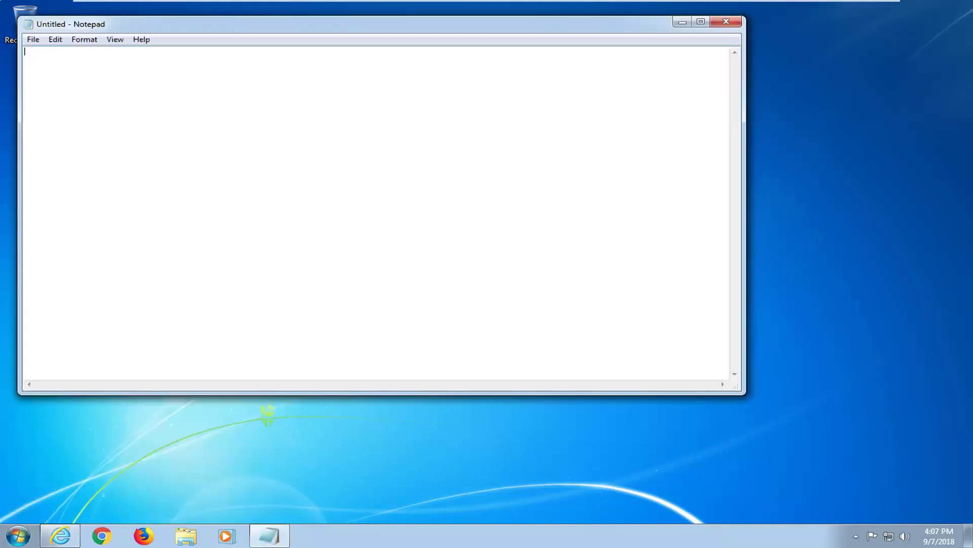
{"action": "left_click_drag", "start_coordinate": [303, 35], "coordinate": [459, 92]}
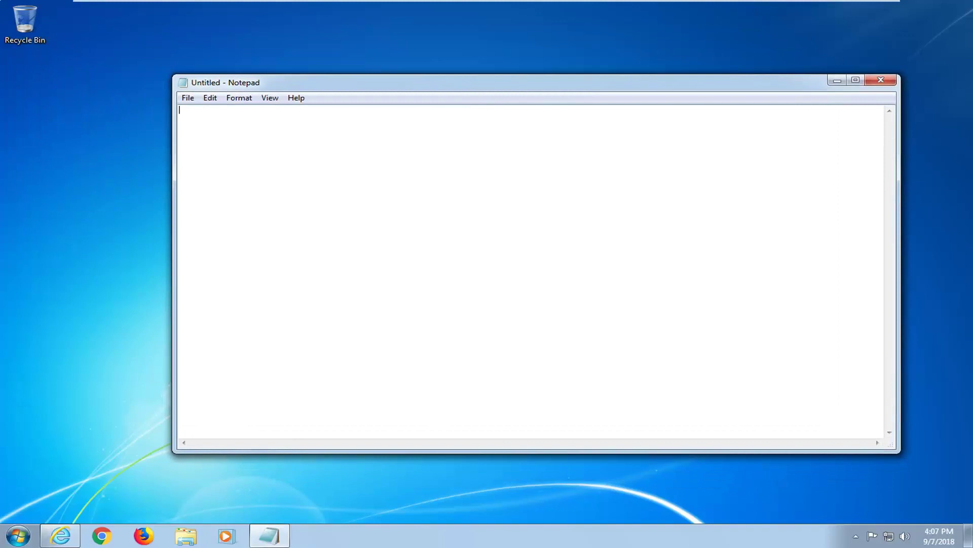
- Paste the eight subinacl commands granting full control over HKLM, HKCU, HKCR and %SystemDrive%
{"action": "type", "text": "subinacl /subkeyreg HKEY_LOCAL_MACHINE /grant=administrators=f subinacl /subkeyreg HKEY_CURRENT_USER /grant=administrators=f subinacl /subkeyreg HKEY_CLASSES_ROOT /grant=administrators=f subinacl /subdirectories %SystemDrive% /grant=administrators=f  subinacl /subkeyreg HKEY_LOCAL_MACHINE /grant=system=f subinacl /subkeyreg HKEY_CURRENT_USER /grant=system=f subinacl /subkeyreg HKEY_CLASSES_ROOT /grant=system=f subinacl /subdirectories %SystemDrive% /grant=system=f"}
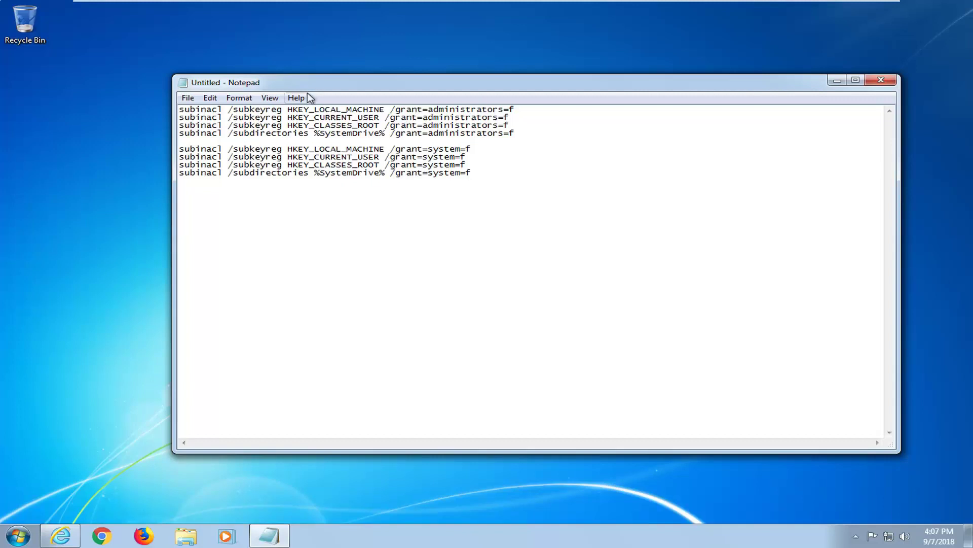
{"action": "left_click_drag", "start_coordinate": [298, 85], "coordinate": [284, 74]}
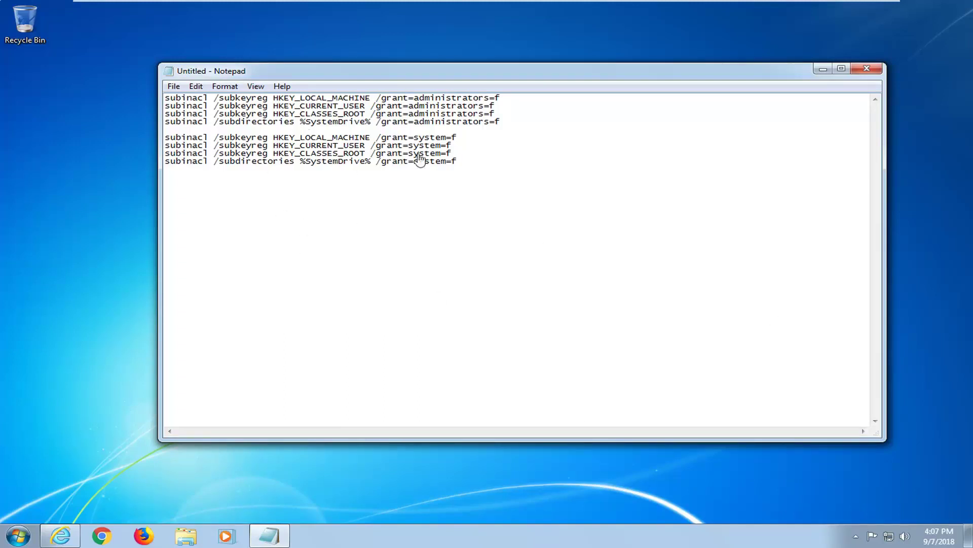
{"action": "right_click", "coordinate": [355, 237]}
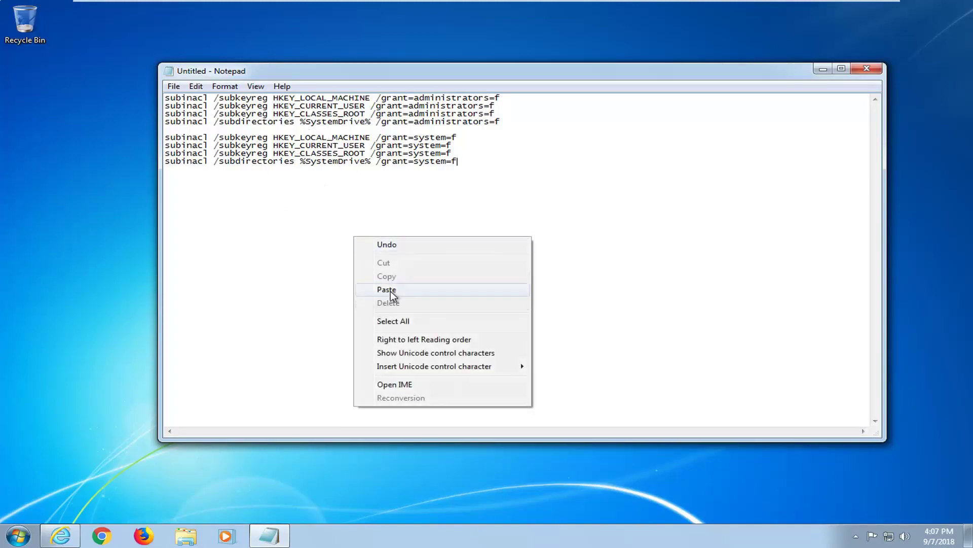
{"action": "left_click", "coordinate": [263, 162]}
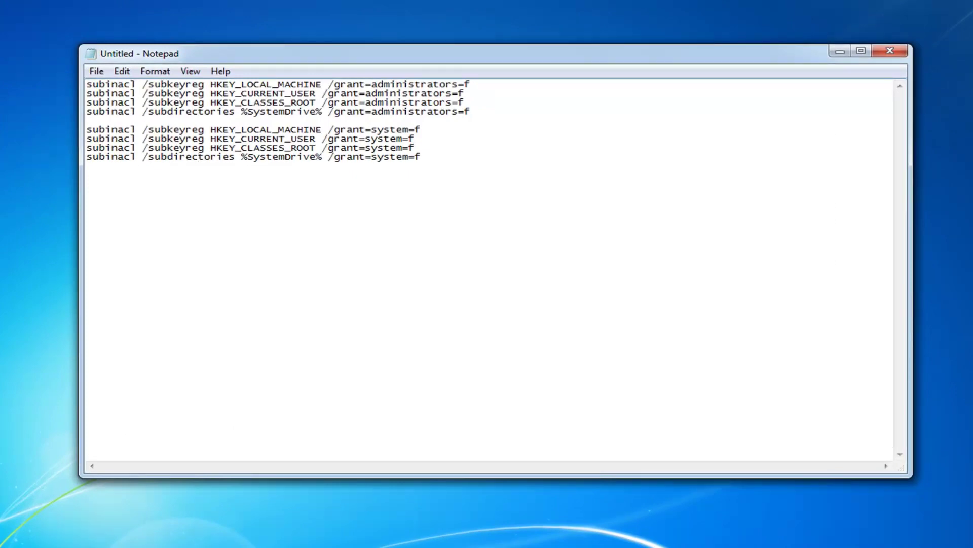
- In Save As, enter fix_registry_permissions.bat as the file name with type All Files
{"action": "left_click", "coordinate": [95, 71]}
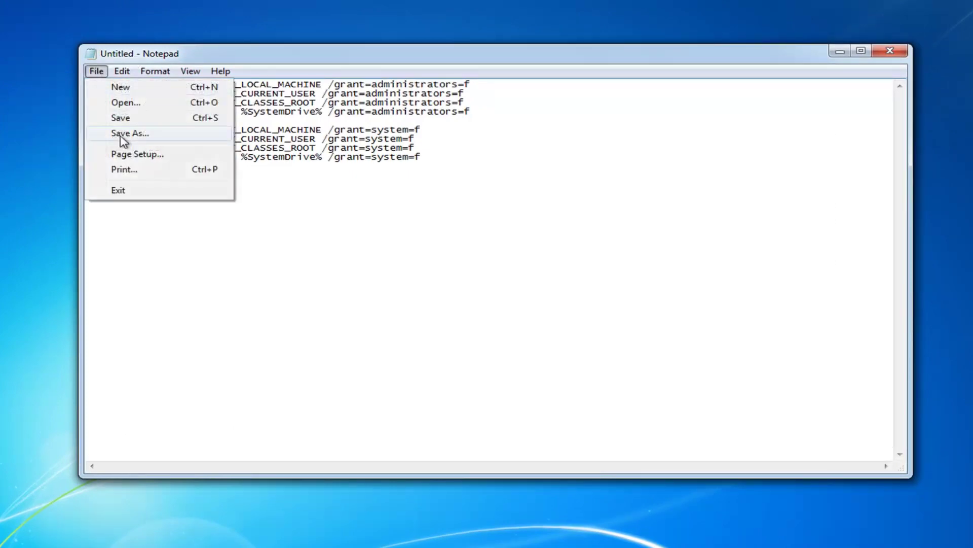
{"action": "left_click", "coordinate": [125, 134]}
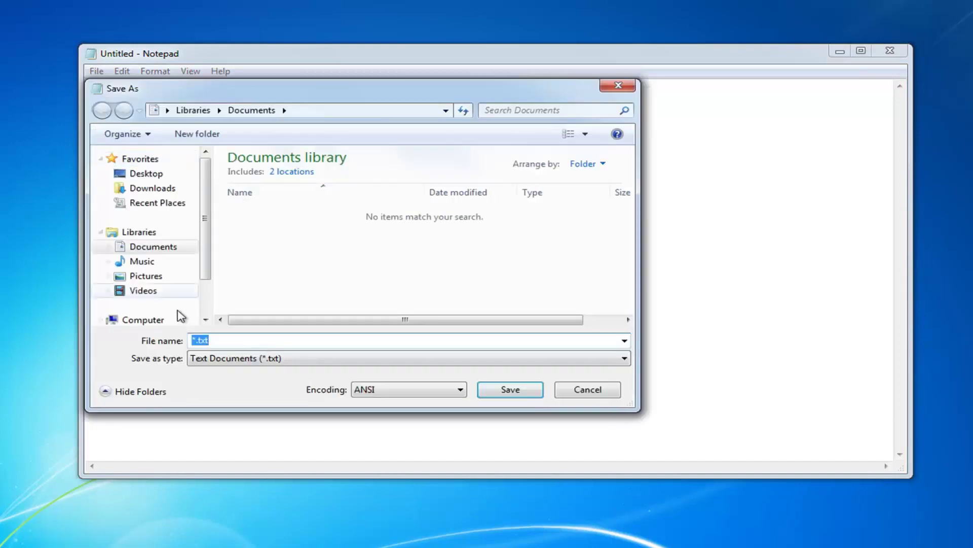
{"action": "right_click", "coordinate": [223, 340]}
{"action": "left_click", "coordinate": [244, 400]}
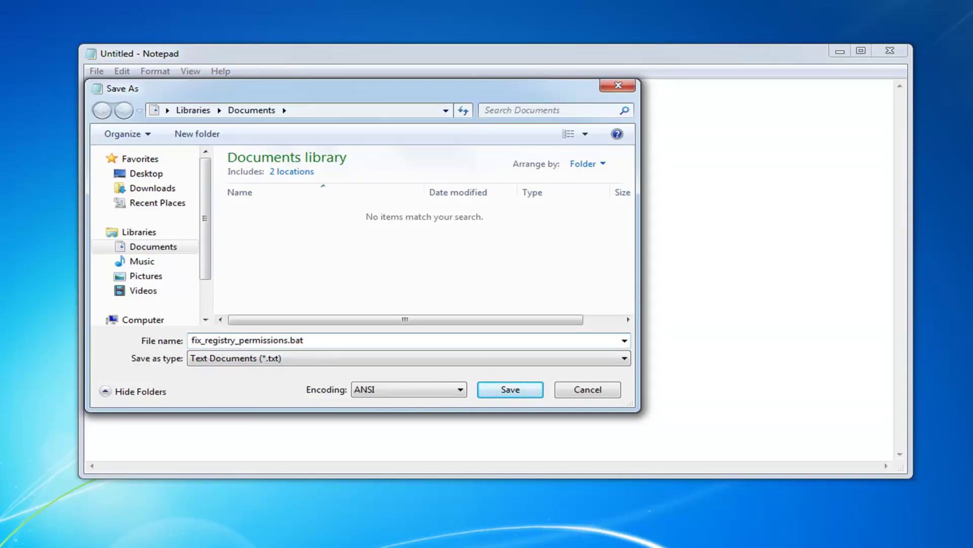
{"action": "left_click", "coordinate": [245, 361]}
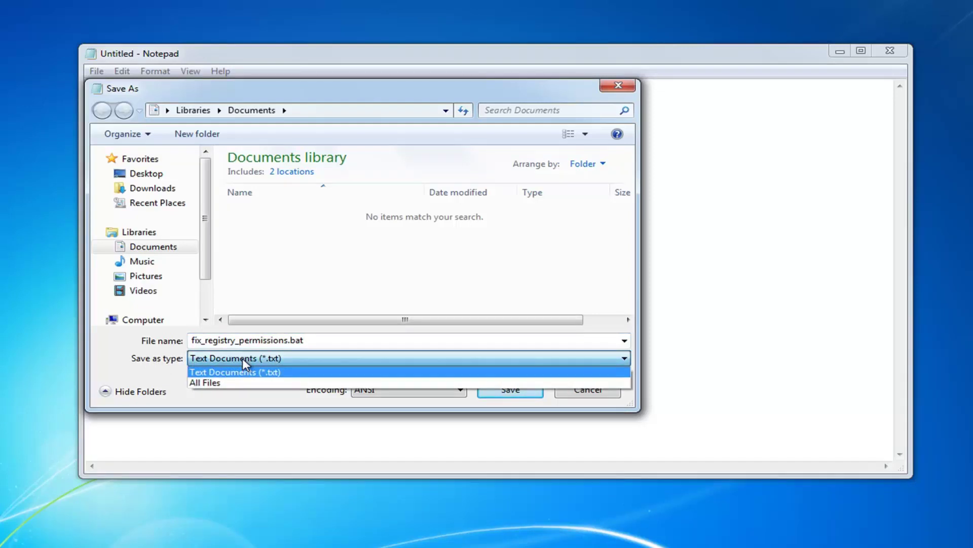
{"action": "left_click", "coordinate": [211, 382]}
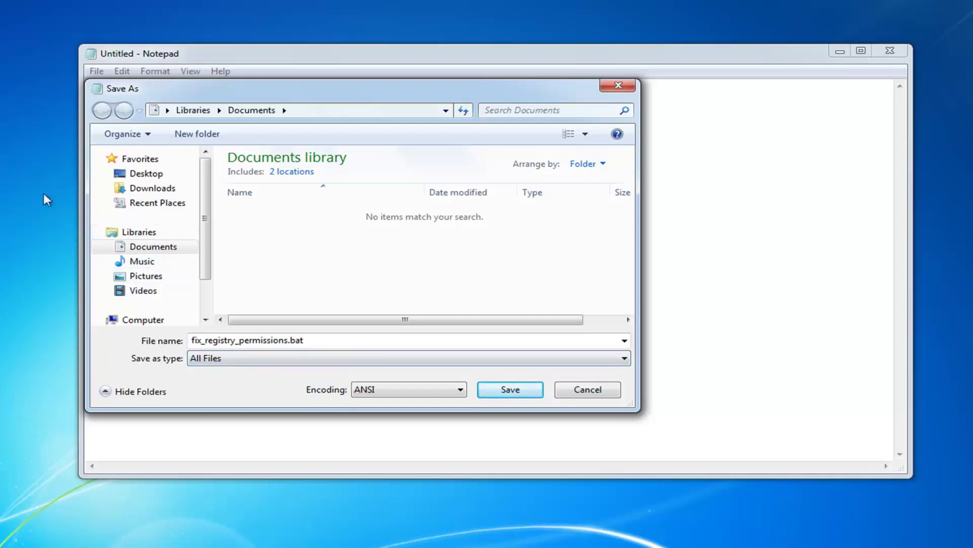
- Pick the Desktop as the location, confirm All Files and the name, and save
{"action": "left_click", "coordinate": [139, 175]}
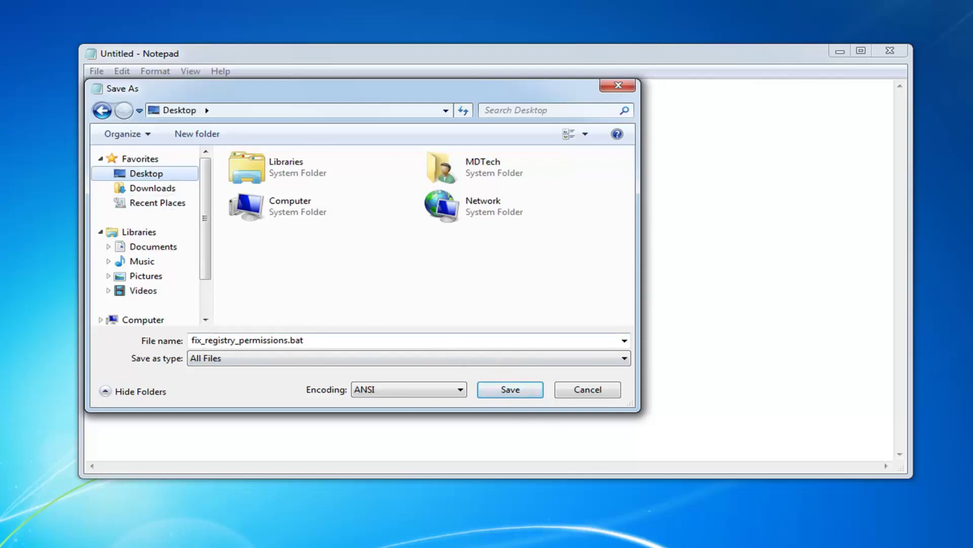
{"action": "left_click", "coordinate": [217, 357]}
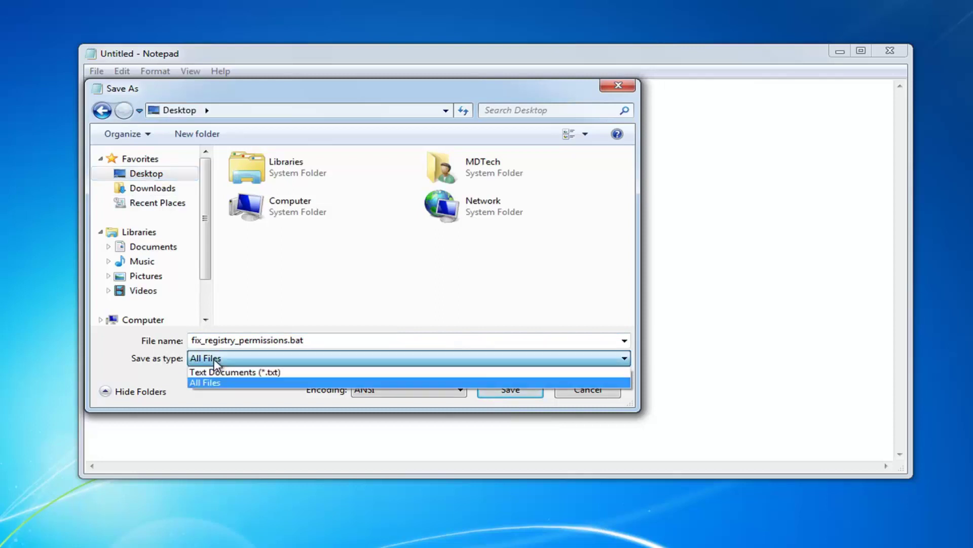
{"action": "left_click", "coordinate": [169, 353]}
{"action": "left_click", "coordinate": [188, 342]}
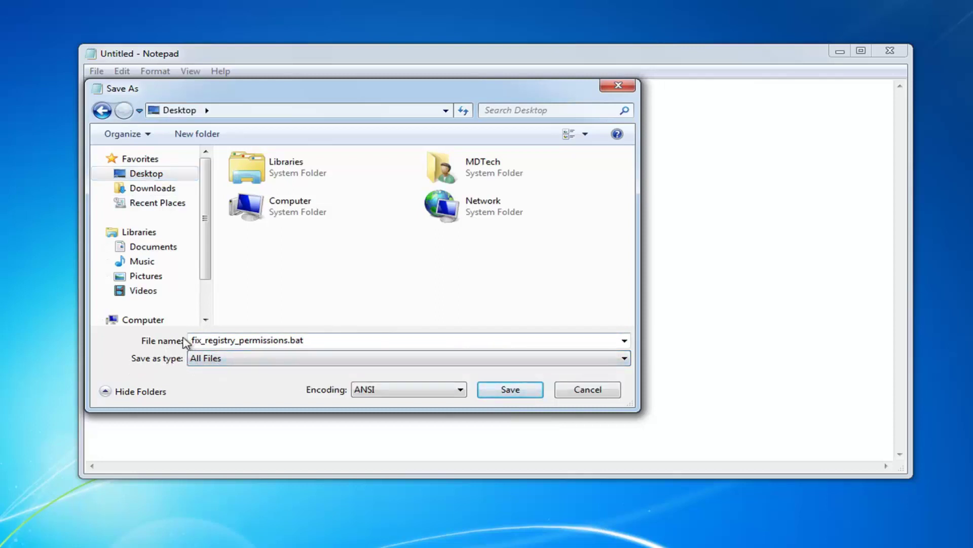
{"action": "left_click", "coordinate": [188, 342]}
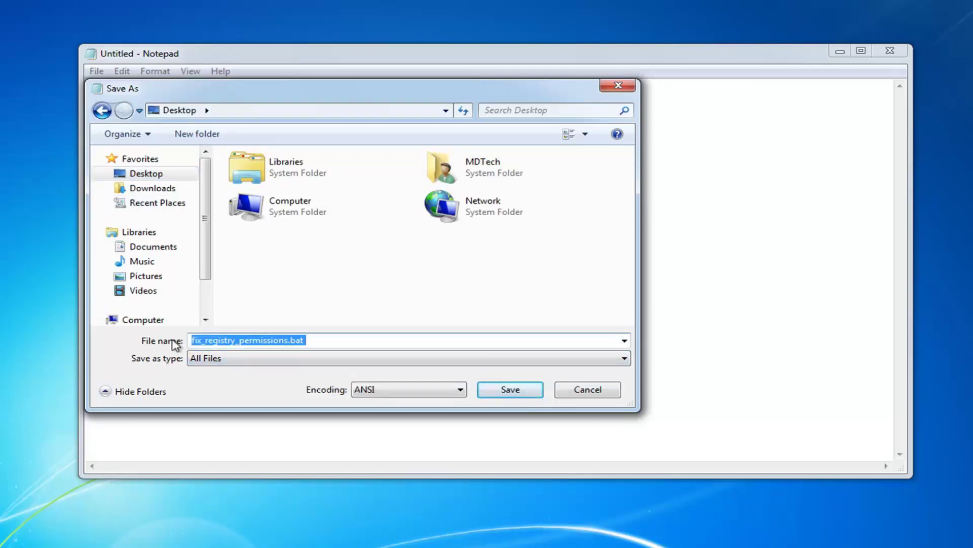
{"action": "left_click", "coordinate": [236, 339]}
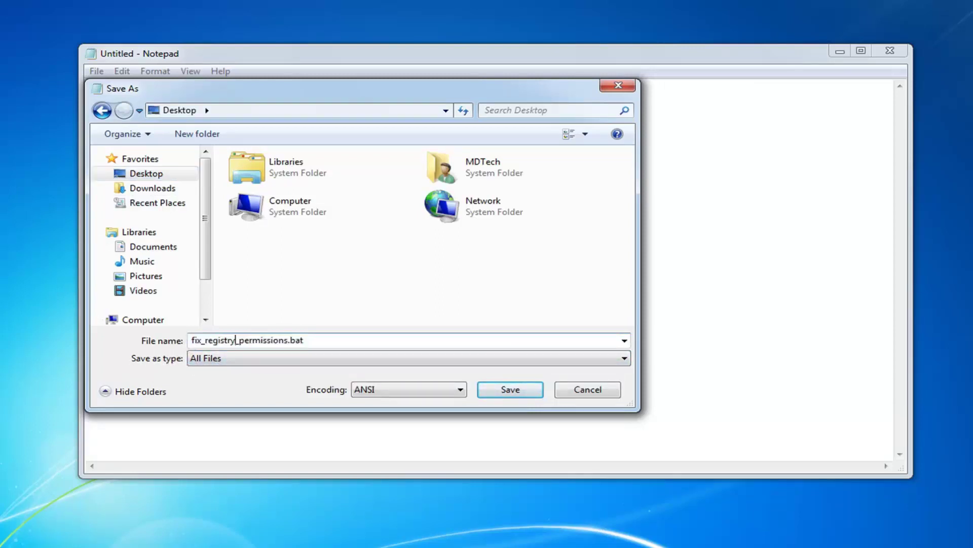
{"action": "left_click", "coordinate": [506, 395]}
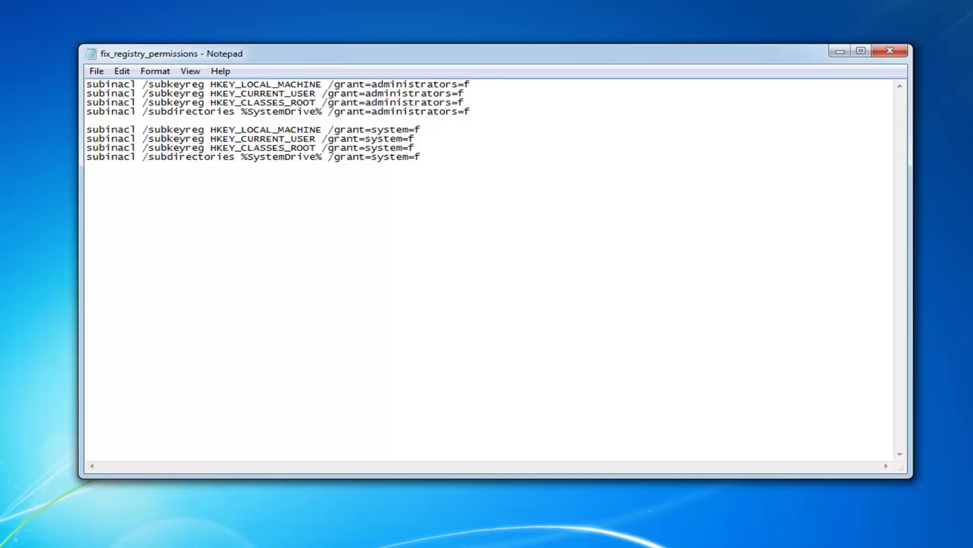
- Close Notepad and open Local Disk (C:) from the Computer view in Windows Explorer
{"action": "left_click", "coordinate": [890, 51]}
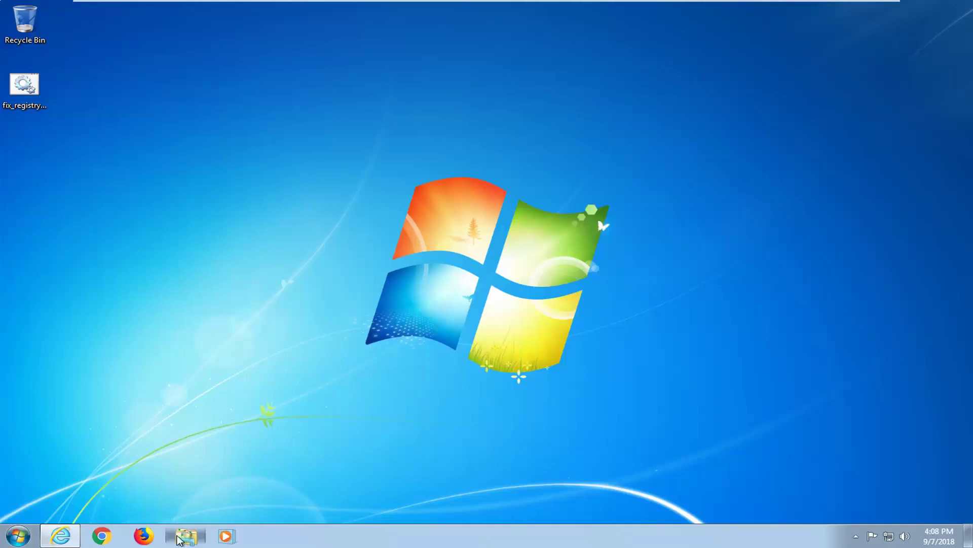
{"action": "left_click", "coordinate": [178, 538]}
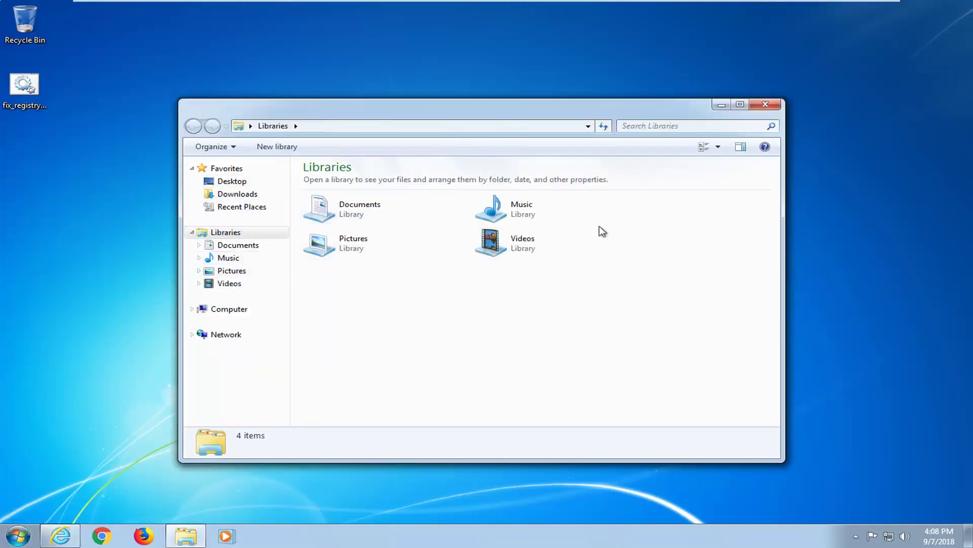
{"action": "left_click_drag", "start_coordinate": [320, 119], "coordinate": [344, 101]}
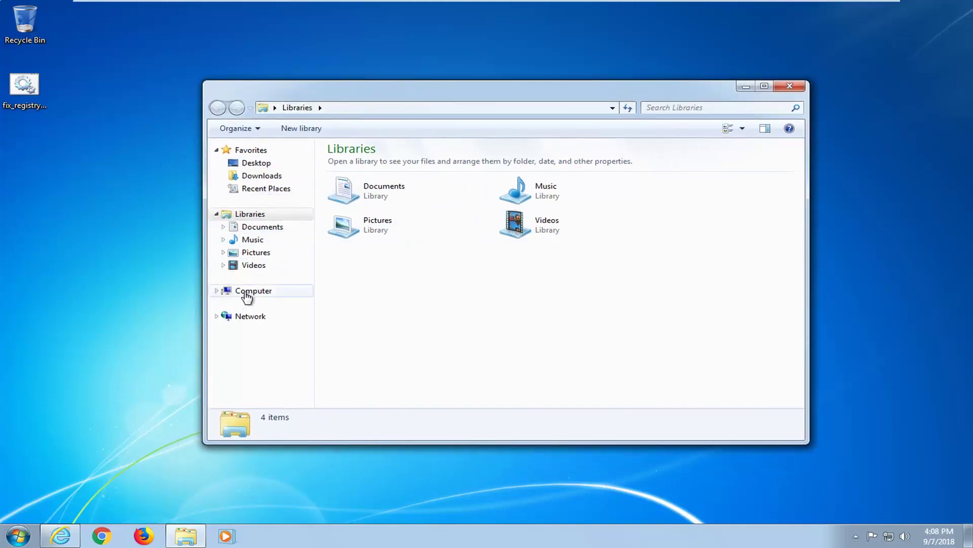
{"action": "left_click", "coordinate": [247, 297]}
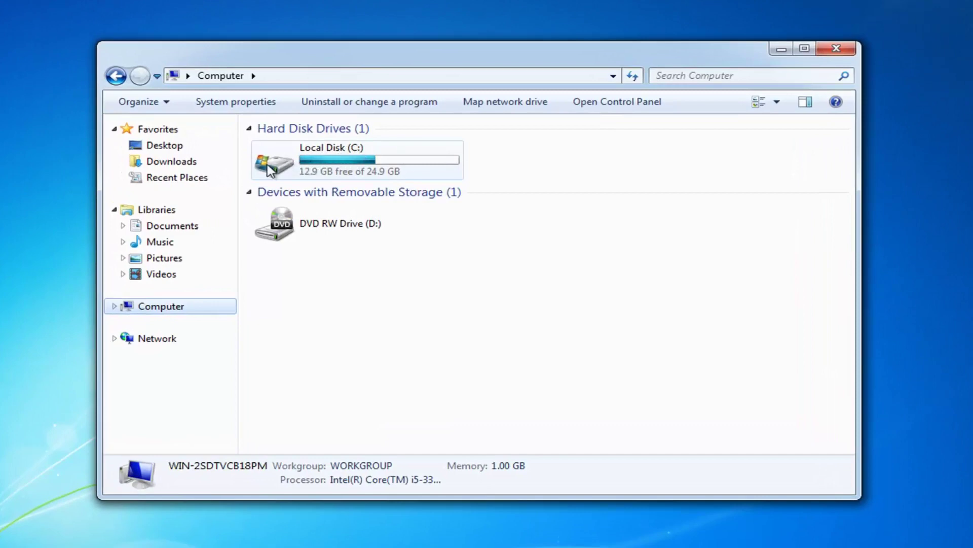
{"action": "double_click", "coordinate": [297, 177]}
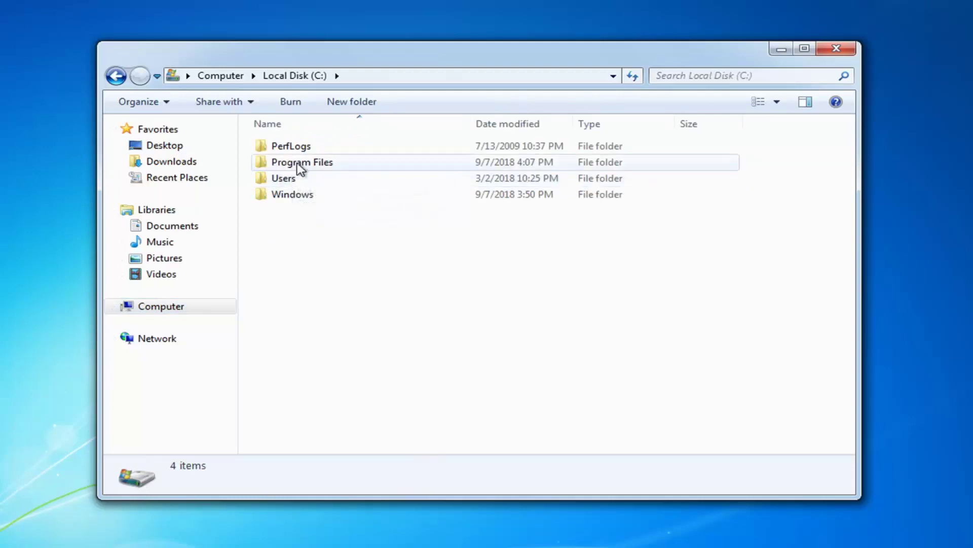
- Browse to Program Files\Windows Resource Kits\Tools and drag fix_registry_permissions.bat there from the desktop
{"action": "double_click", "coordinate": [303, 164]}
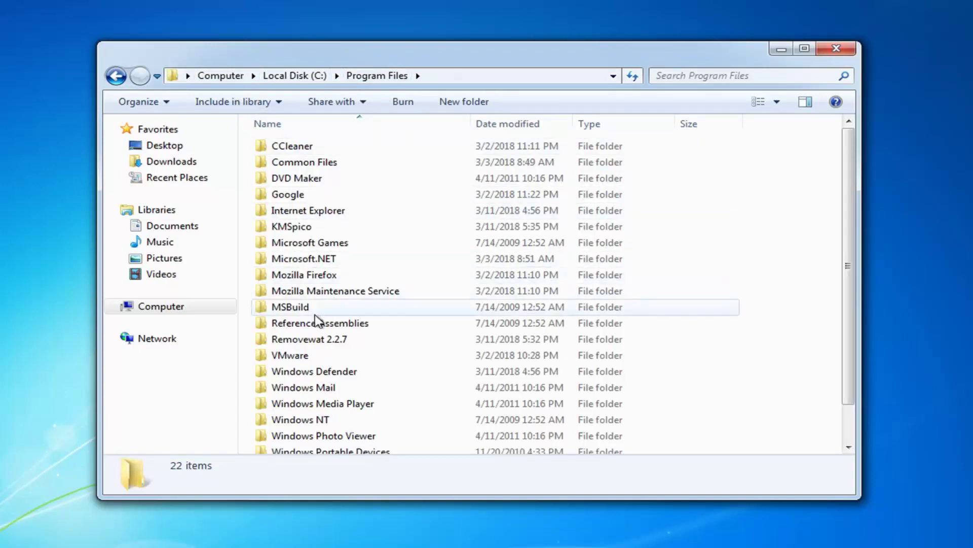
{"action": "scroll", "coordinate": [329, 300], "scroll_direction": "down", "scroll_amount": 1}
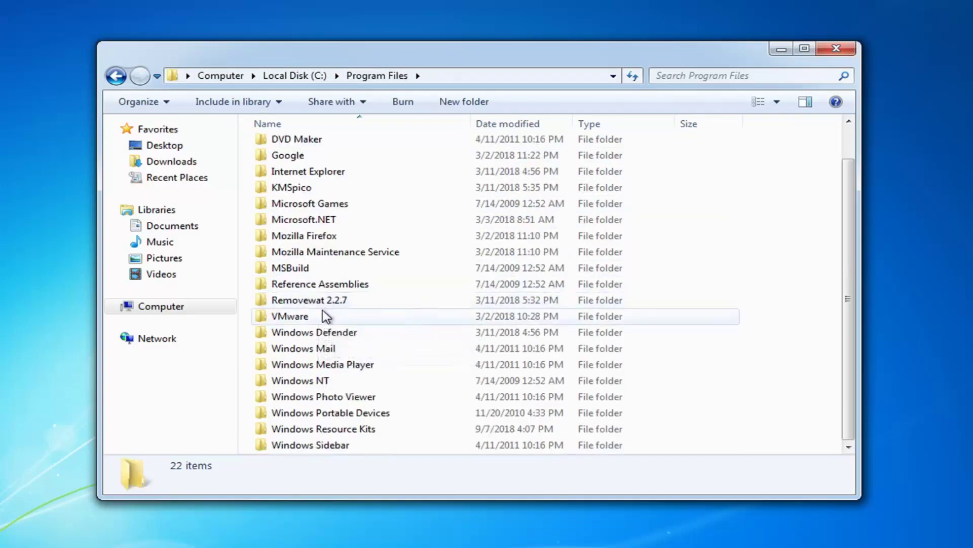
{"action": "left_click", "coordinate": [314, 429]}
{"action": "double_click", "coordinate": [315, 430]}
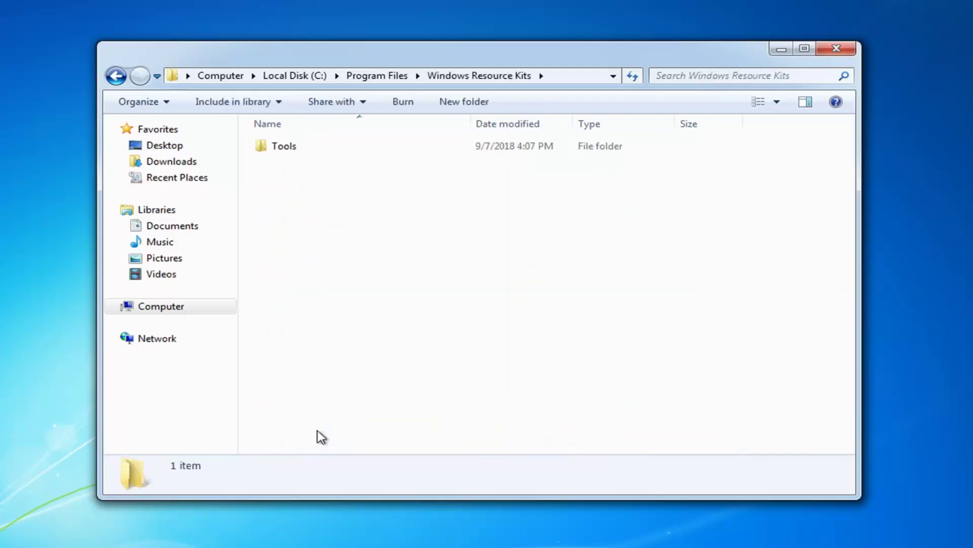
{"action": "double_click", "coordinate": [282, 149]}
{"action": "left_click", "coordinate": [7, 133]}
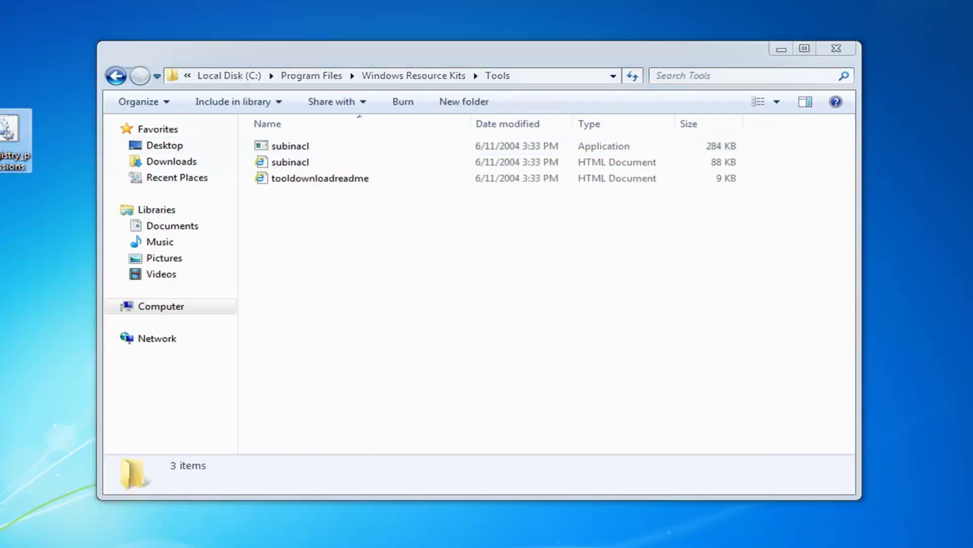
{"action": "left_click_drag", "start_coordinate": [7, 133], "coordinate": [370, 252]}
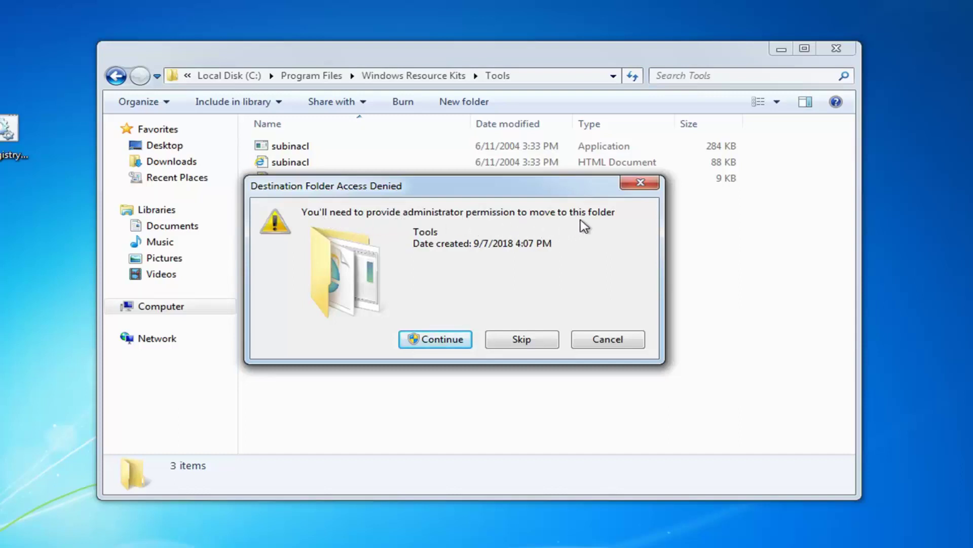
- Grant administrator permission to finish the move, then return to the Windows Resource Kits folder
{"action": "left_click", "coordinate": [435, 340]}
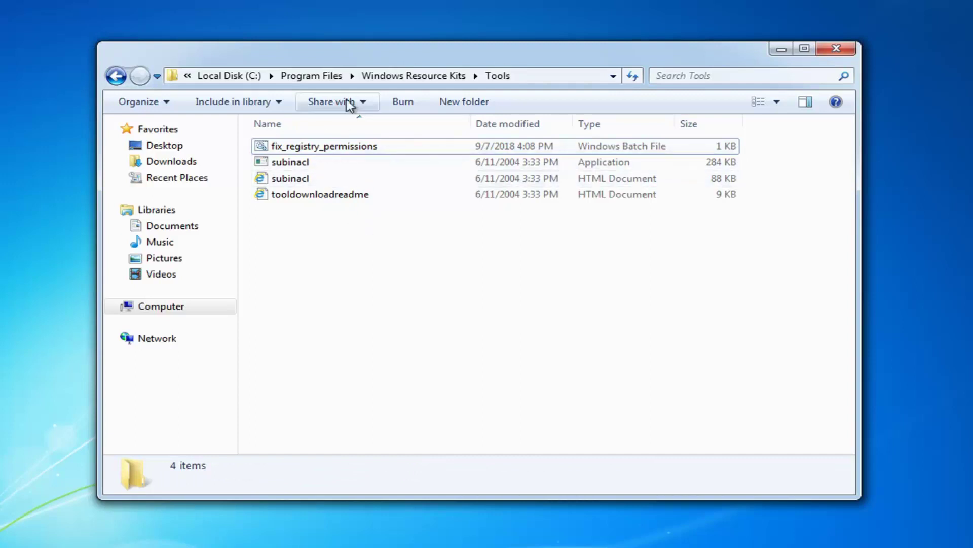
{"action": "left_click", "coordinate": [431, 78]}
{"action": "right_click", "coordinate": [294, 149]}
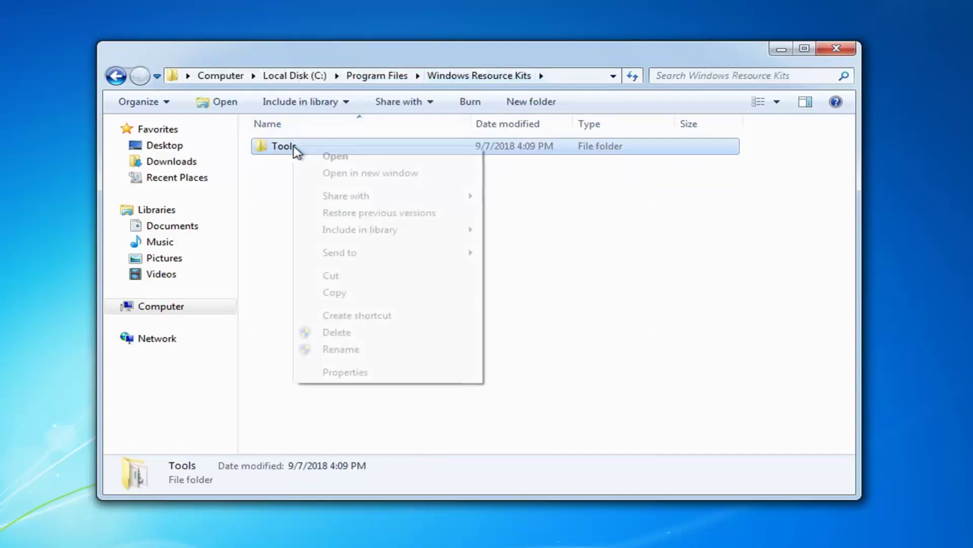
{"action": "left_click", "coordinate": [283, 158]}
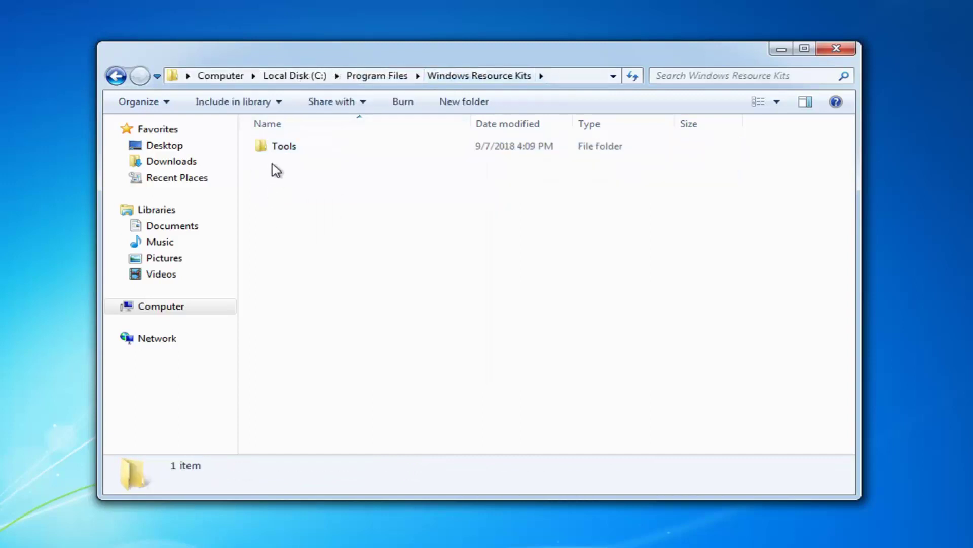
- Open a command window in the Tools folder and paste in fix_registry_permissions.bat to run it
{"action": "right_click", "coordinate": [302, 147]}
{"action": "right_click", "coordinate": [280, 147]}
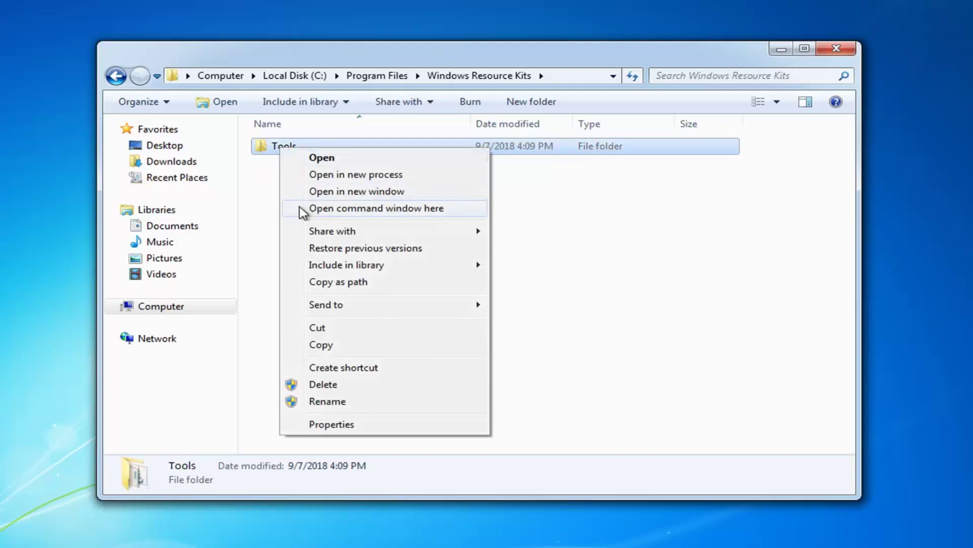
{"action": "left_click", "coordinate": [399, 213]}
{"action": "left_click_drag", "start_coordinate": [251, 1], "coordinate": [514, 112]}
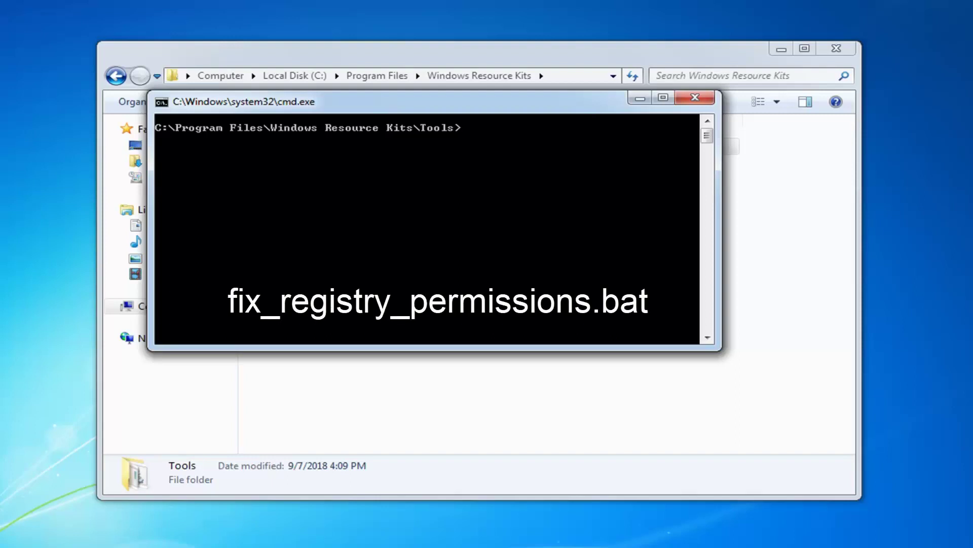
{"action": "right_click", "coordinate": [453, 103]}
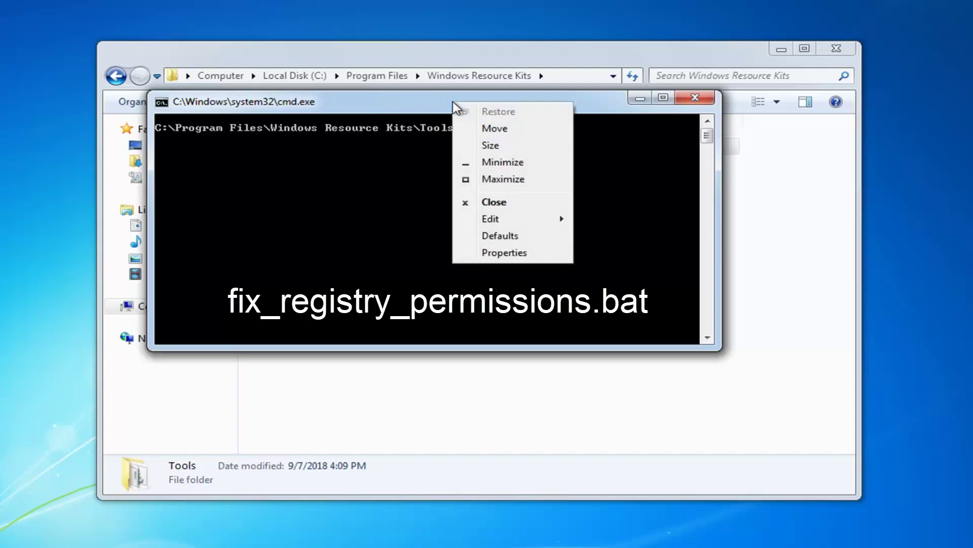
{"action": "mouse_move", "coordinate": [514, 226]}
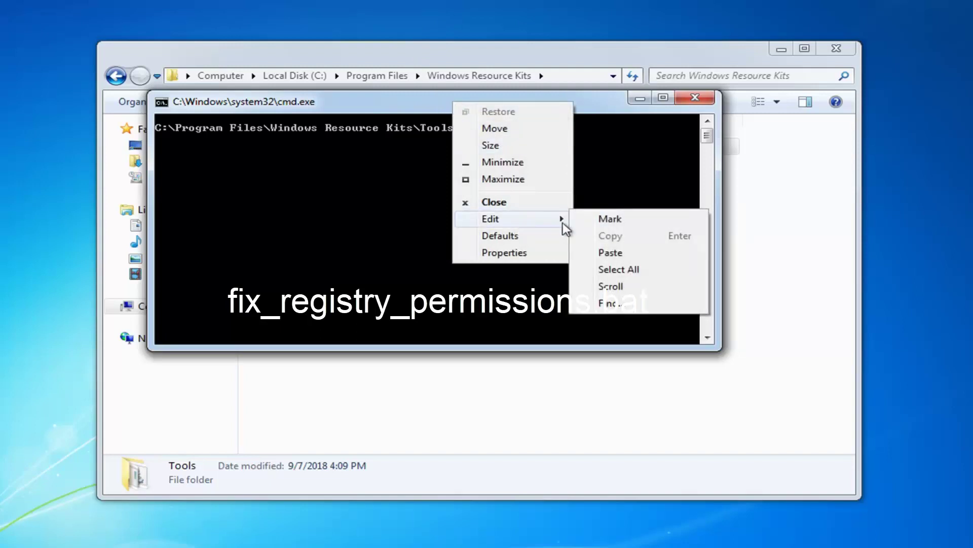
{"action": "left_click", "coordinate": [610, 253]}
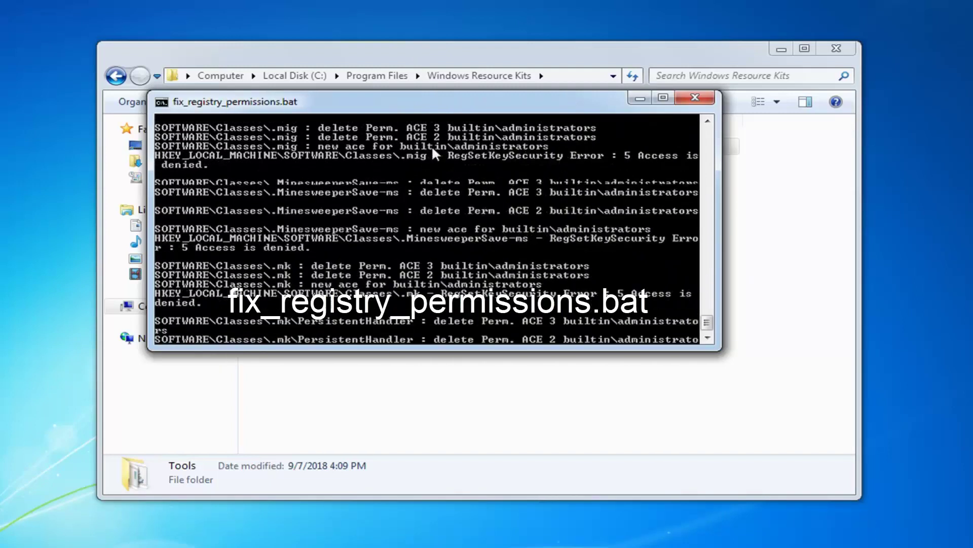